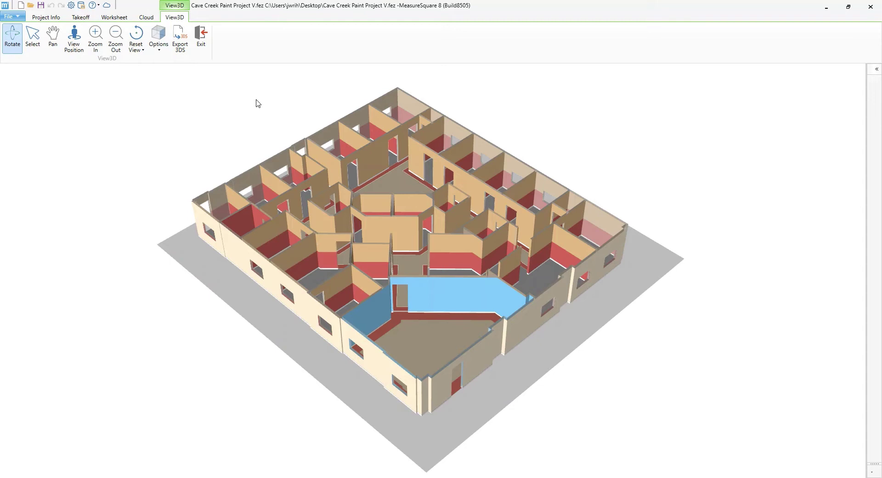
Exit the 3D model back to the 2D Behr and INSL-X paint takeoff of the clinic plan
left_click(202, 37)
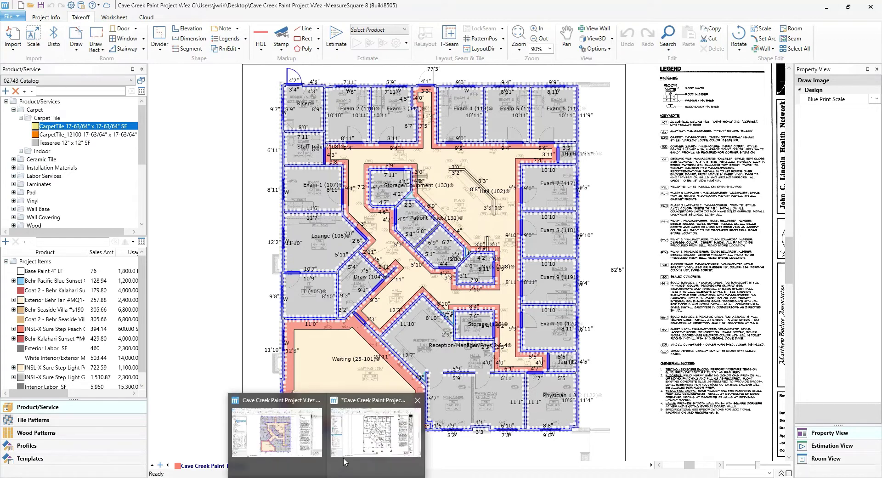
Switch to the second project window showing the bare Cave Creek Paint Takeoff finishes plan
left_click(391, 430)
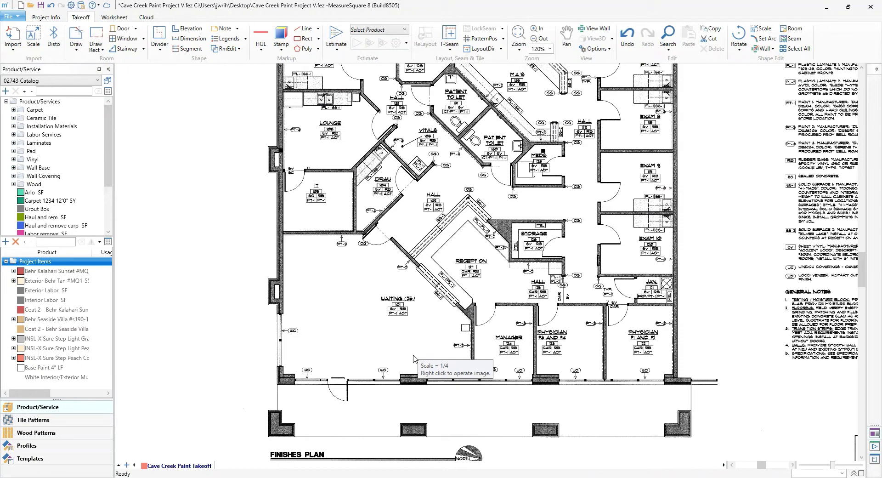
Trace the Waiting (25) room outline as Rm1, with its 21'2", 15'10" and 20'8" walls
scroll(336, 242, "up", 2)
key("d")
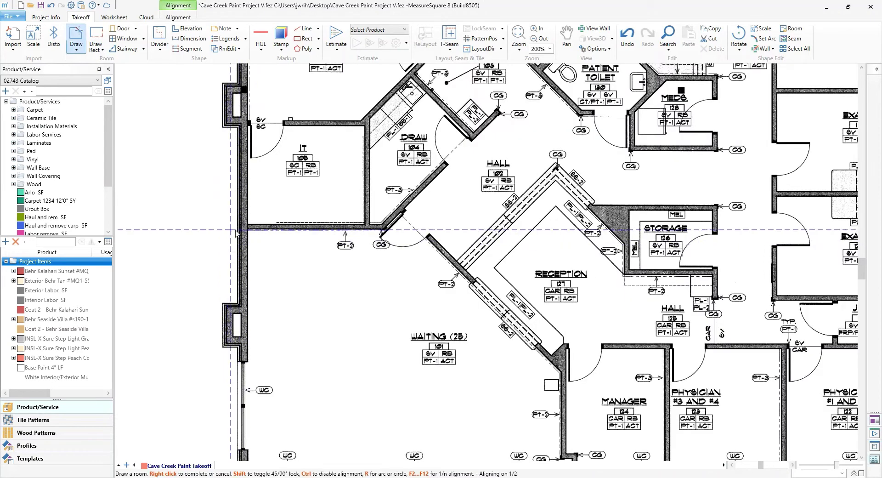
middle_click_drag(258, 266, 286, 125)
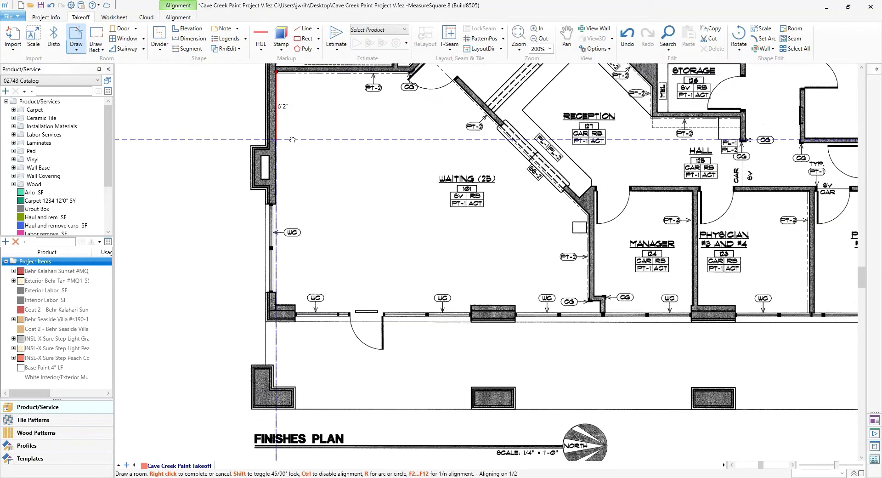
scroll(275, 322, "up", 1)
left_click(274, 321)
left_click(295, 322)
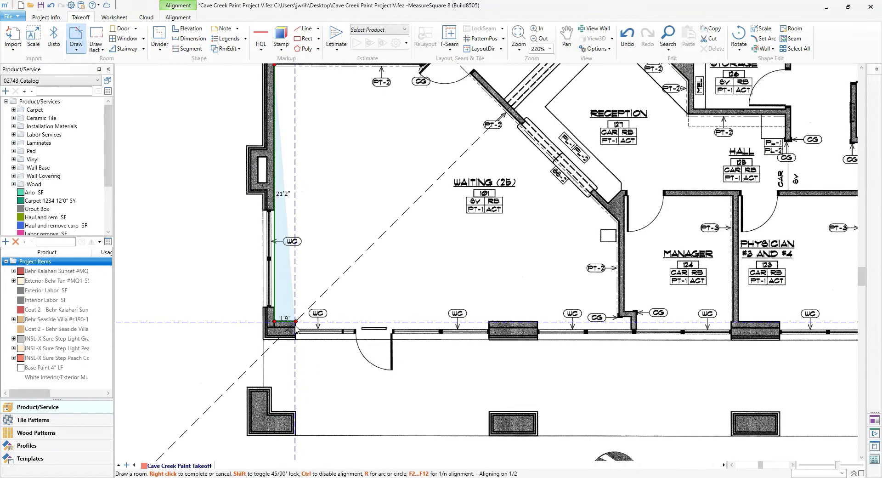
left_click(296, 327)
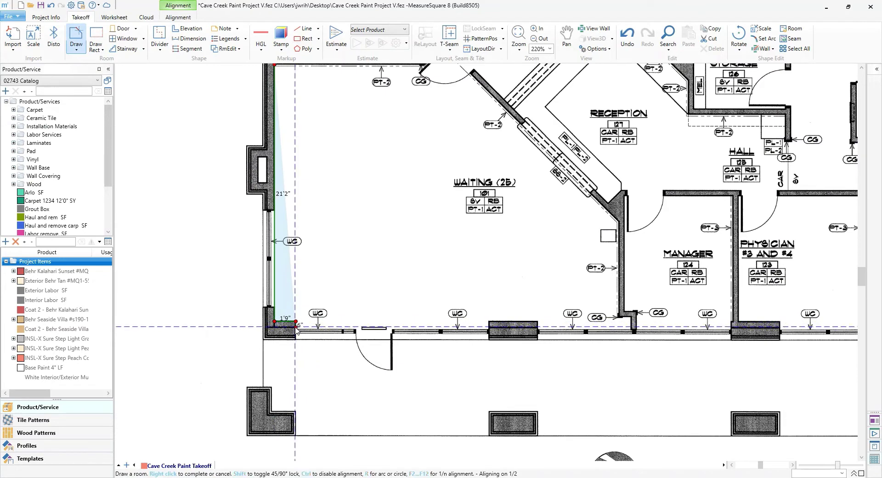
left_click(488, 327)
left_click(488, 321)
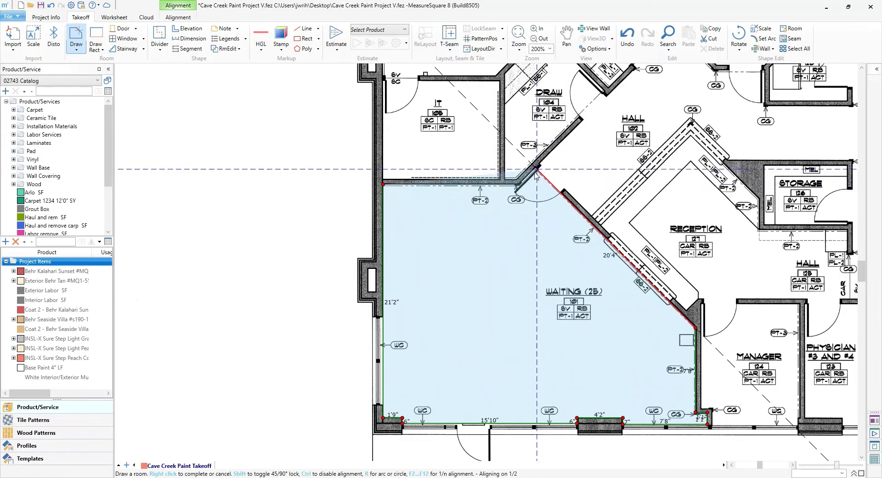
left_click(535, 167)
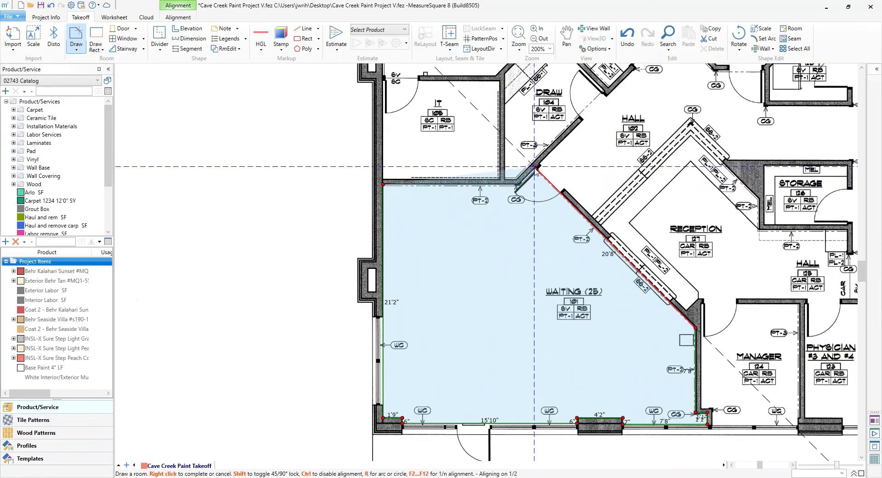
left_click(517, 184)
right_click(398, 197)
scroll(439, 239, "down", 3)
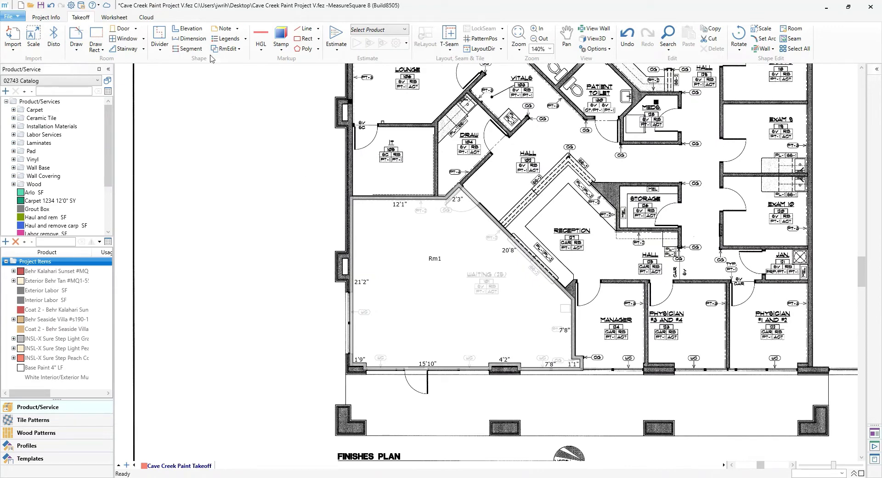
Place a default 3'0" x 8'0" door in Rm1's 2'3" diagonal wall opening
left_click(129, 31)
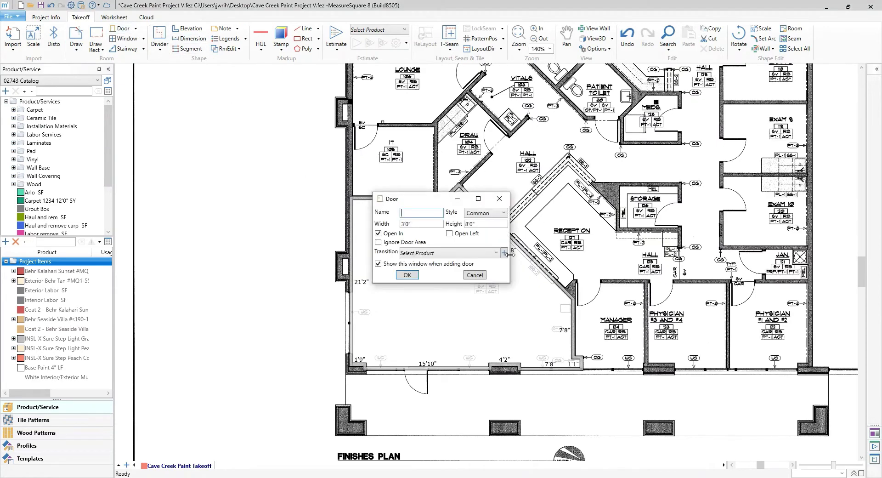
left_click(411, 274)
scroll(460, 198, "up", 3)
scroll(460, 199, "up", 3)
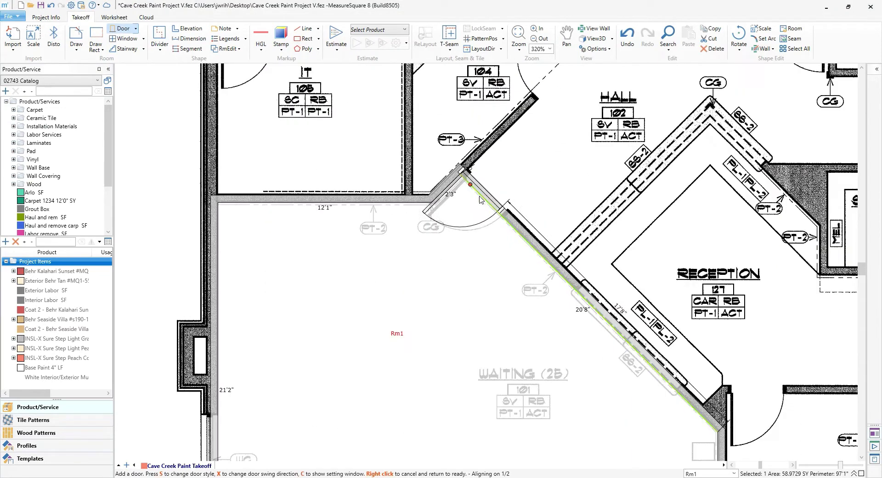
left_click(507, 215)
scroll(460, 198, "down", 3)
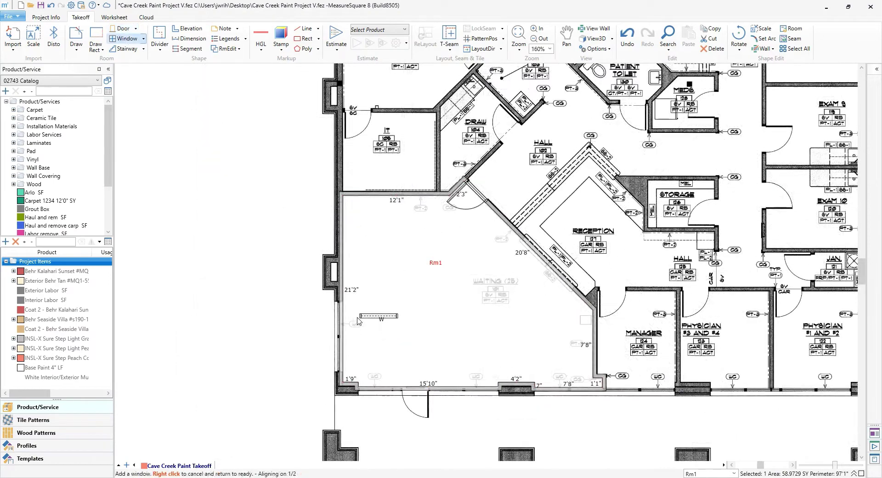
Add a window on Rm1's 21'2" left wall
key("w")
key("d")
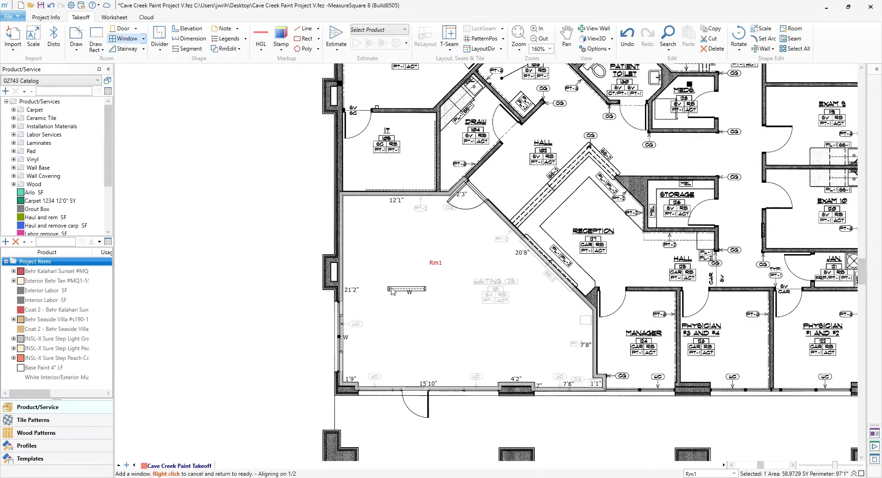
scroll(238, 157, "down", 2)
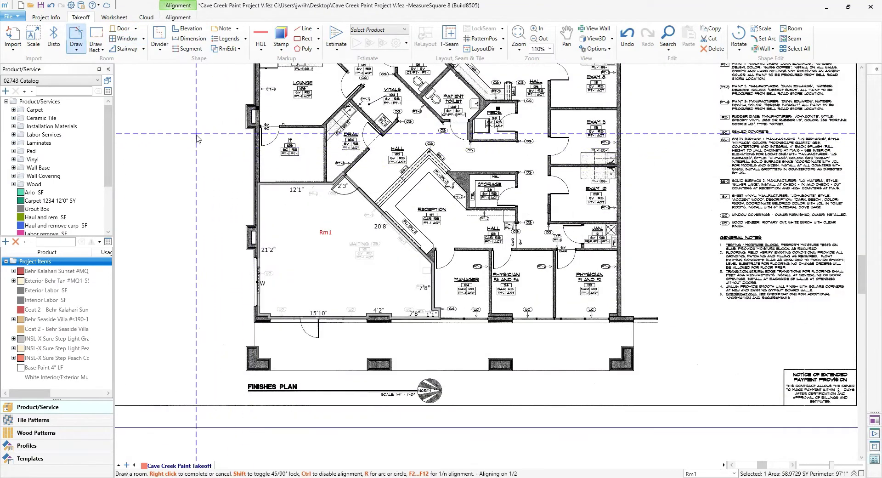
Draw a 46'1" x 37'11" rectangular room Rm2 around the Waiting room and send it to back
mouse_move(196, 134)
left_mouse_down()
mouse_move(256, 207)
mouse_move(477, 366)
left_mouse_up()
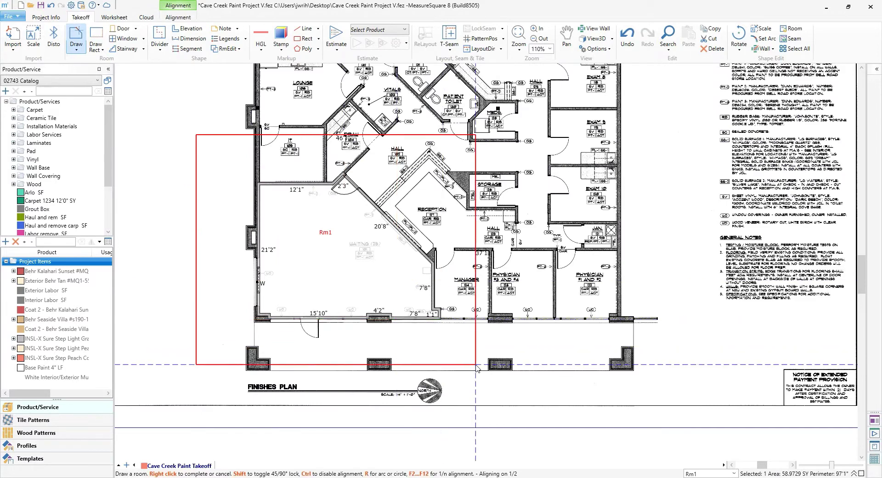
right_click(477, 366)
scroll(325, 216, "up", 3)
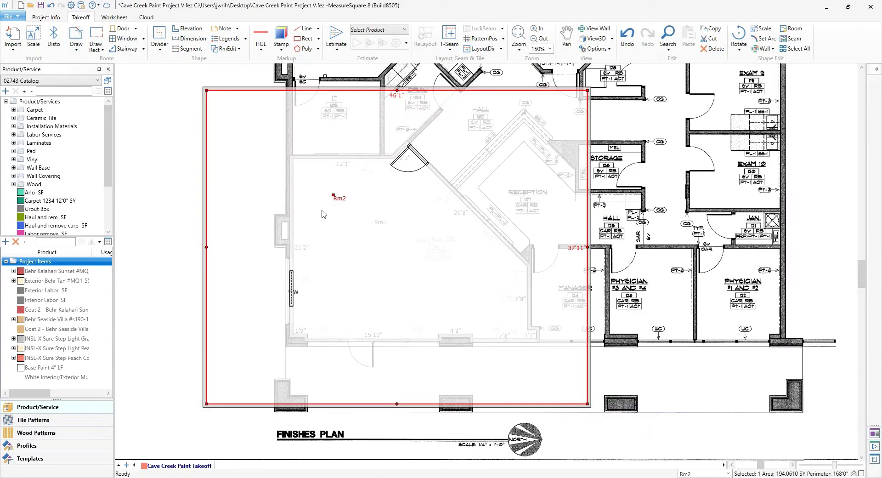
right_click(325, 216)
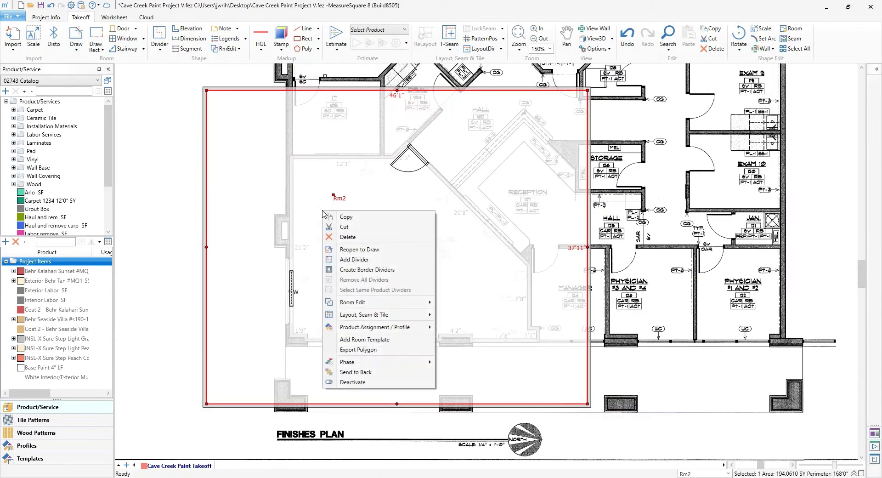
left_click(393, 373)
Punch Rm1 out of Rm2, leaving 130.5177 SY
left_click(395, 238)
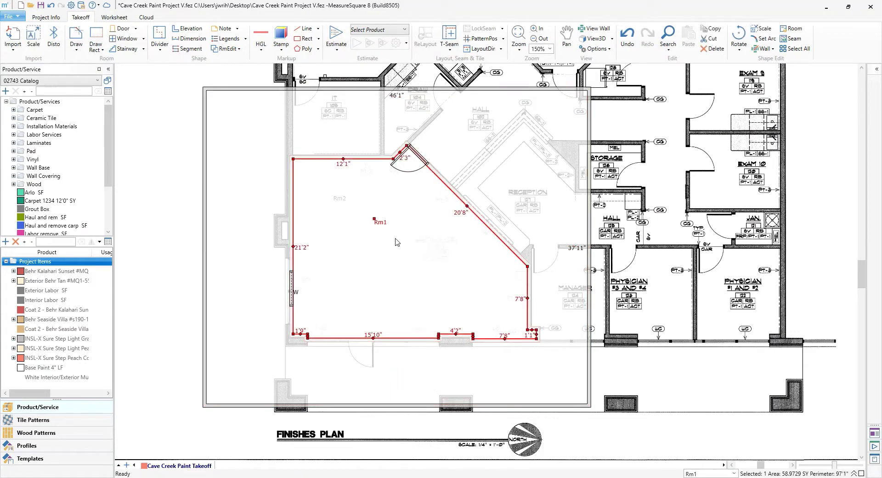
right_click(381, 245)
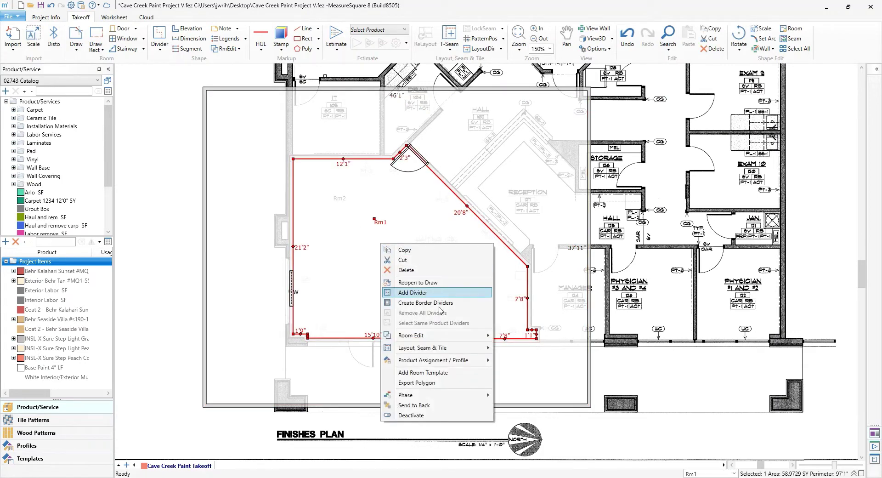
mouse_move(461, 338)
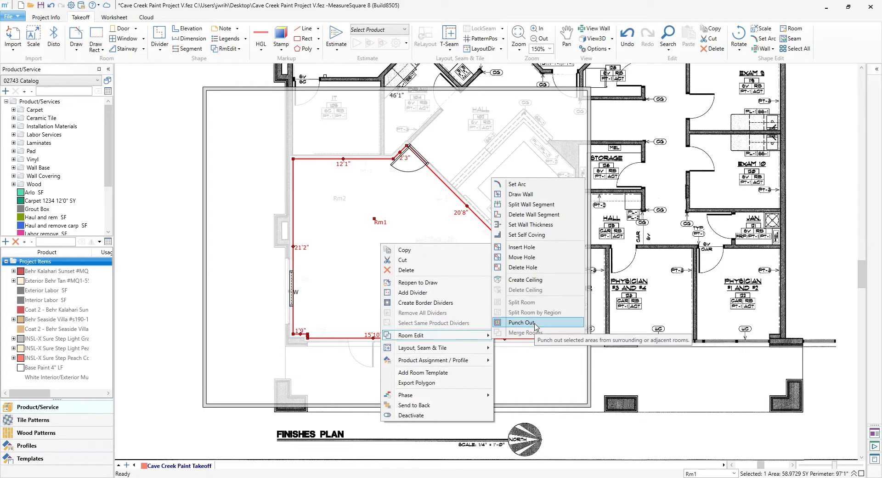
left_click(521, 322)
Inspect Rm2's properties and its top wall's missing-wall setting, then view the rooms in 3D
scroll(425, 179, "down", 1)
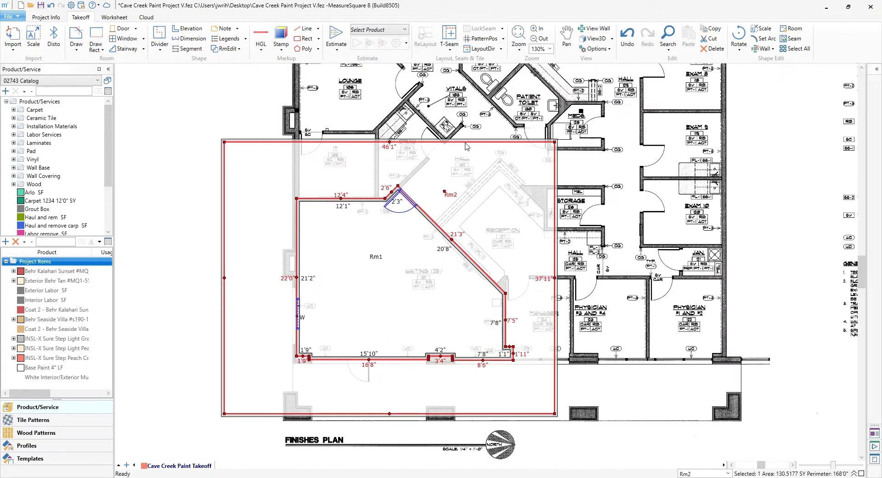
left_click(473, 178)
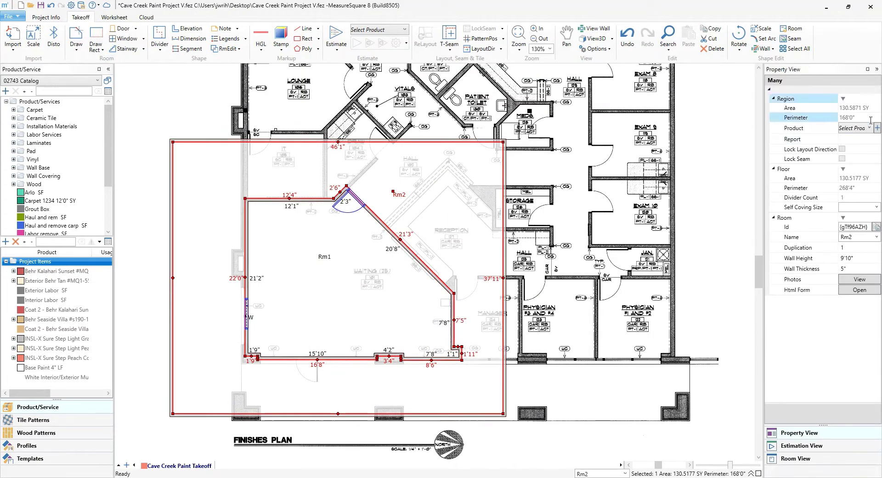
left_click(391, 141)
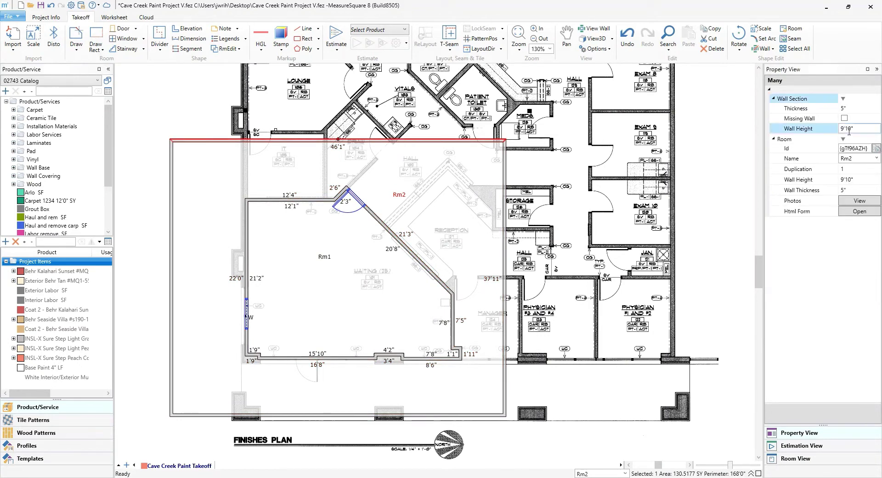
left_click(844, 118)
left_click(507, 296)
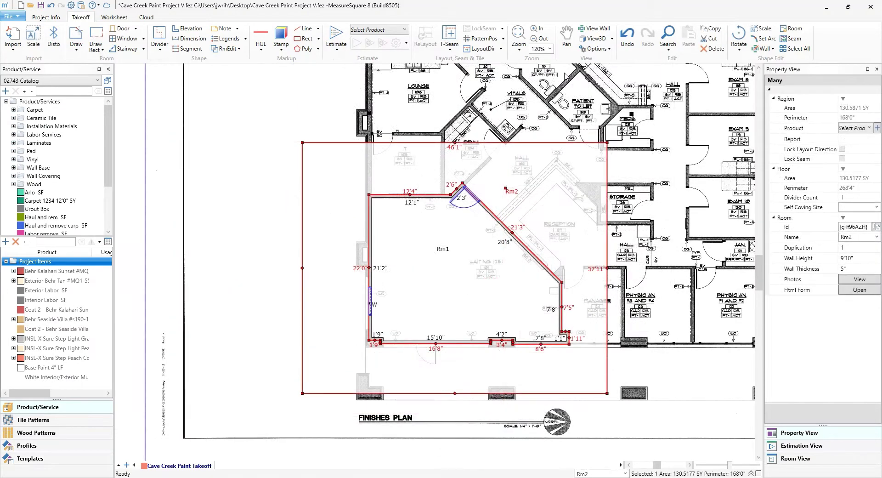
left_click(592, 38)
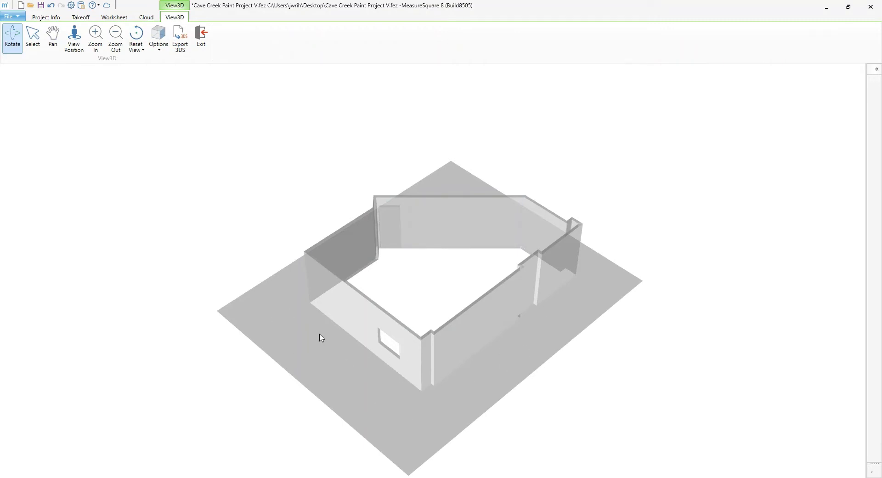
Create a new Paint product named 'Bher Blue' in the project product details
left_click(202, 33)
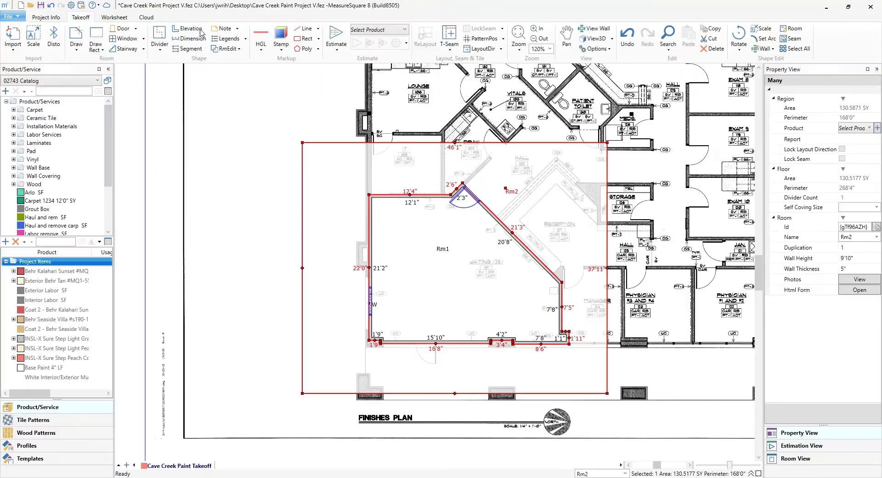
right_click(48, 274)
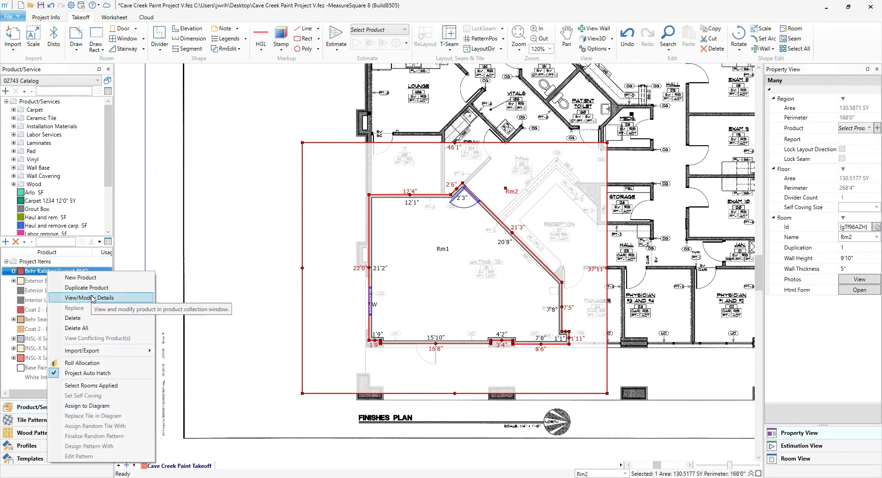
left_click(111, 303)
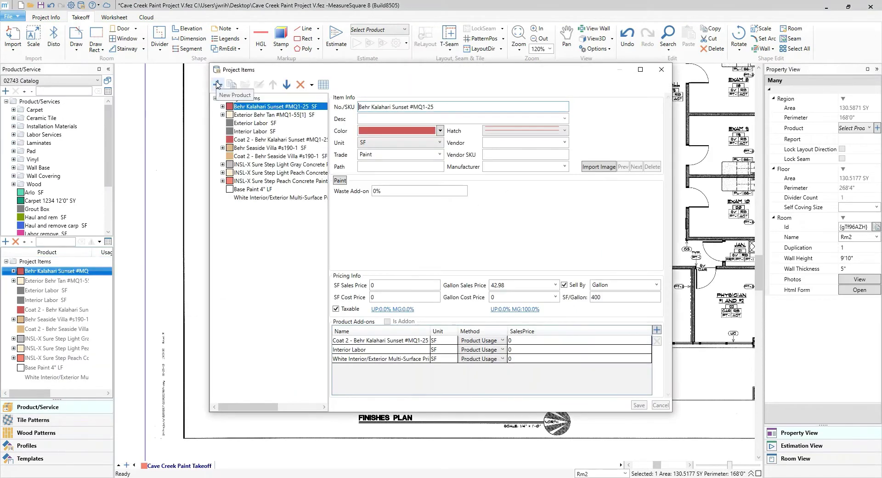
left_click(218, 84)
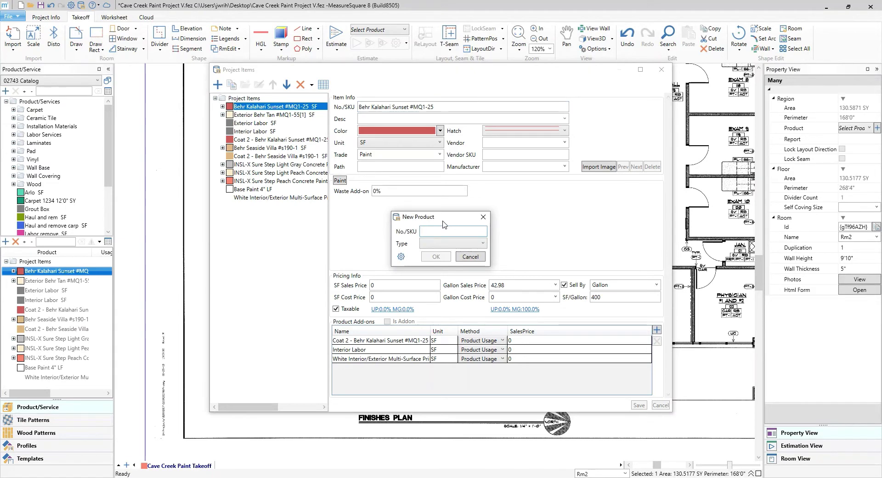
type("Bher Blue")
left_click(481, 245)
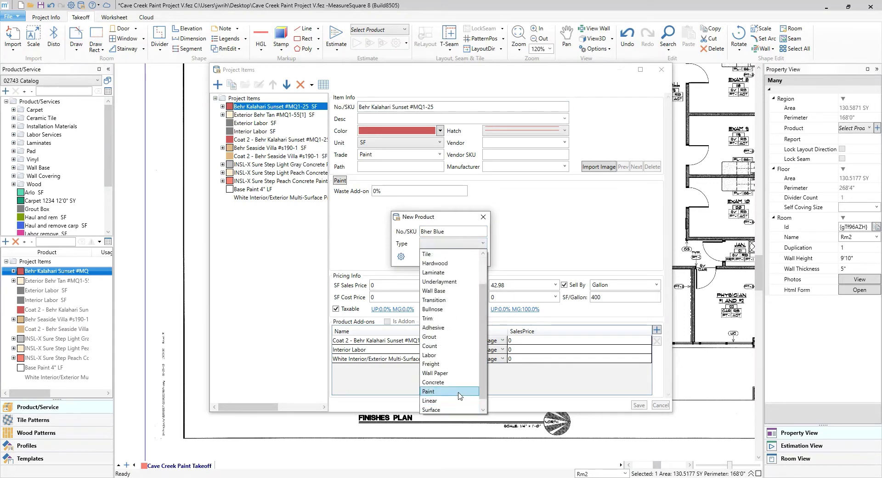
left_click(460, 394)
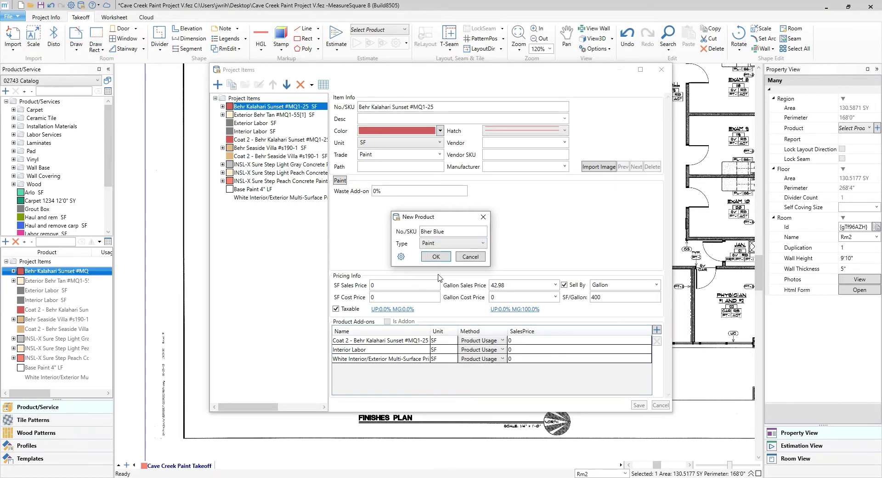
left_click(436, 257)
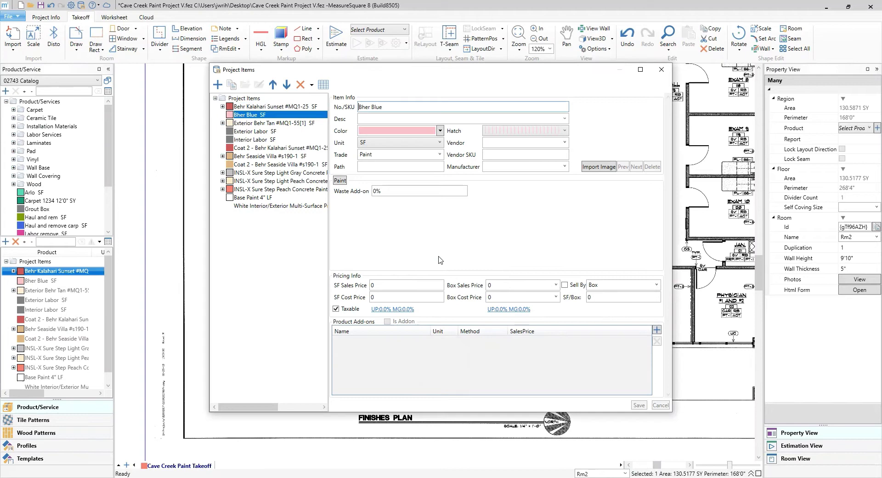
Give Bher Blue a light blue colour and a gallon sales price of 40
left_click(424, 130)
left_click(432, 239)
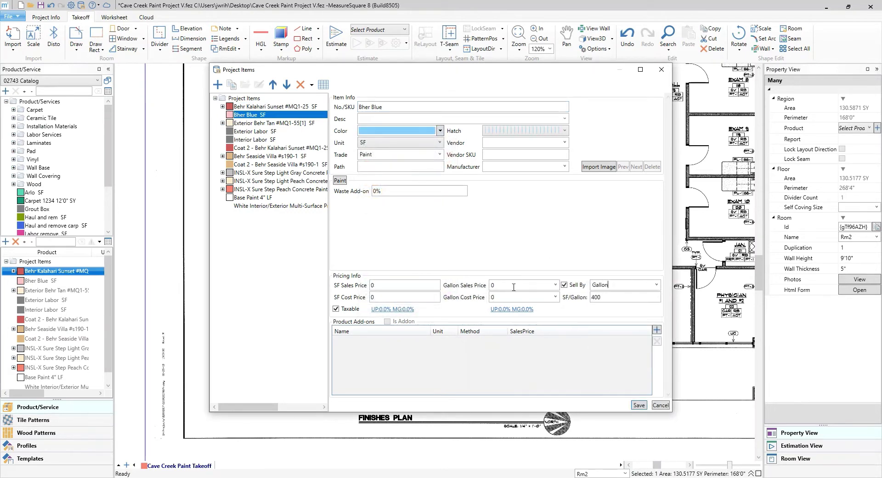
left_click(492, 286)
type("40")
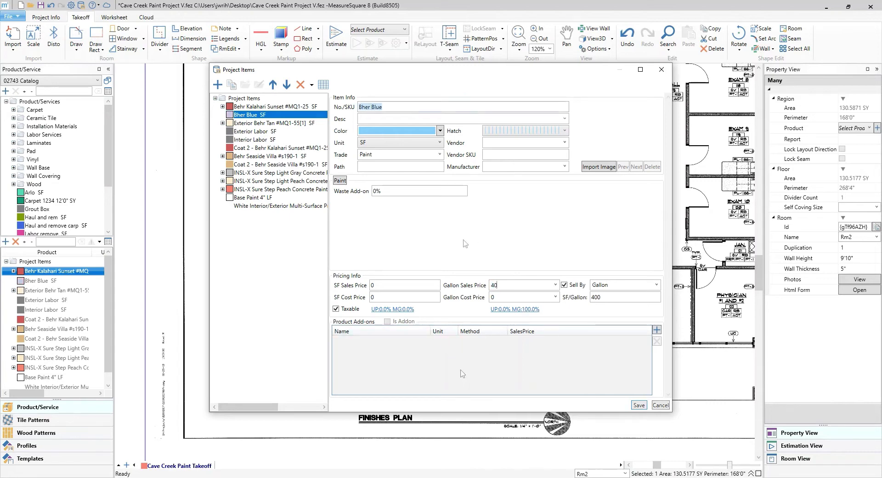
key("Return")
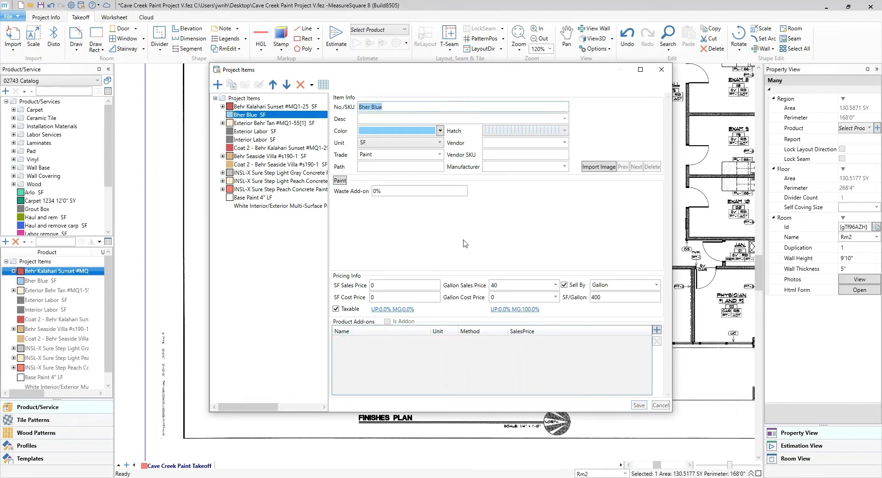
Add Interior Labor and White Interior/Exterior Multi-Surface Primer add-ons to Bher Blue
left_click(657, 330)
left_click(408, 241)
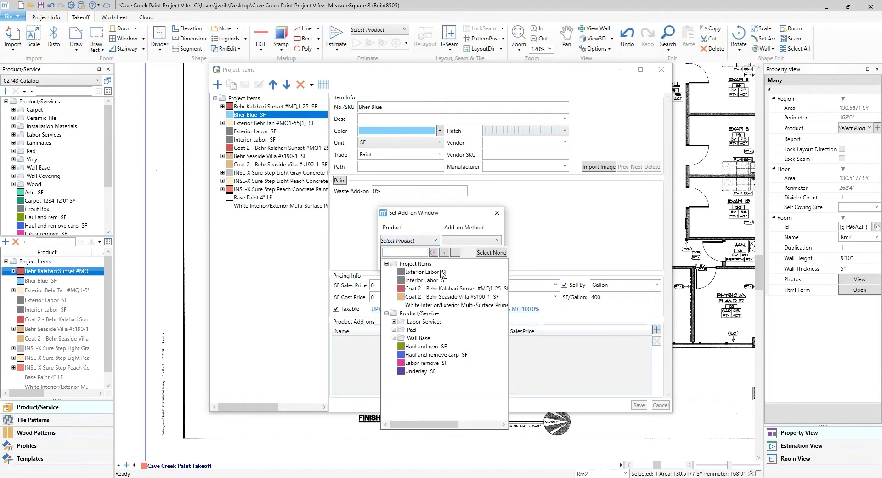
left_click(442, 281)
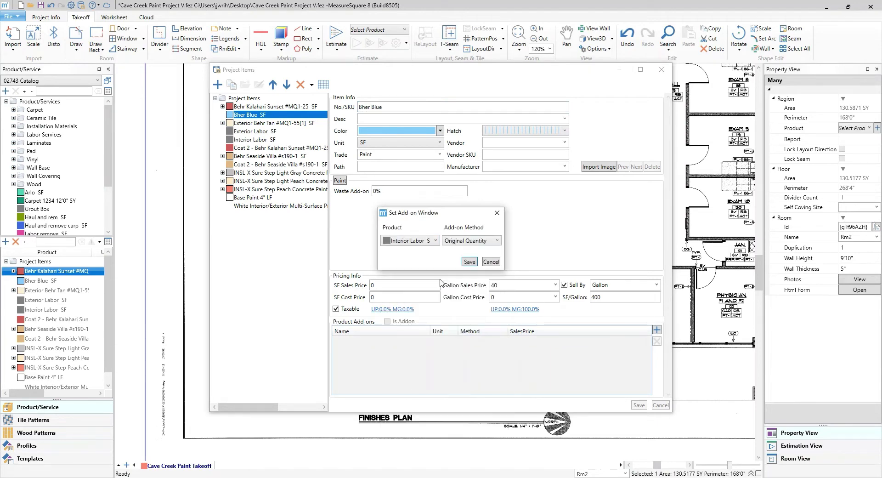
left_click(470, 261)
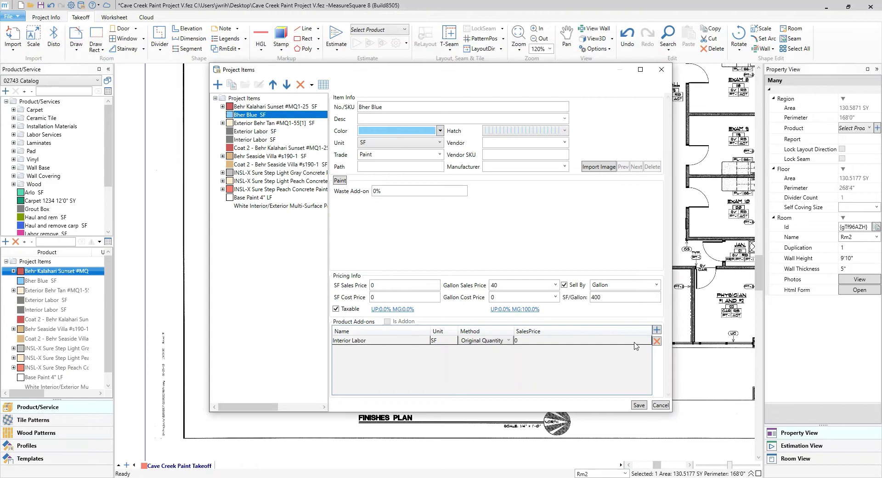
left_click(657, 330)
left_click(434, 241)
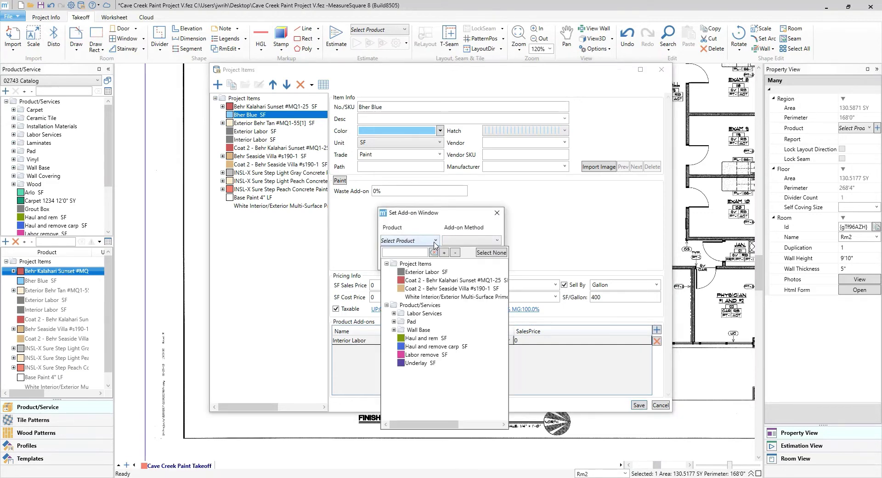
left_click(446, 297)
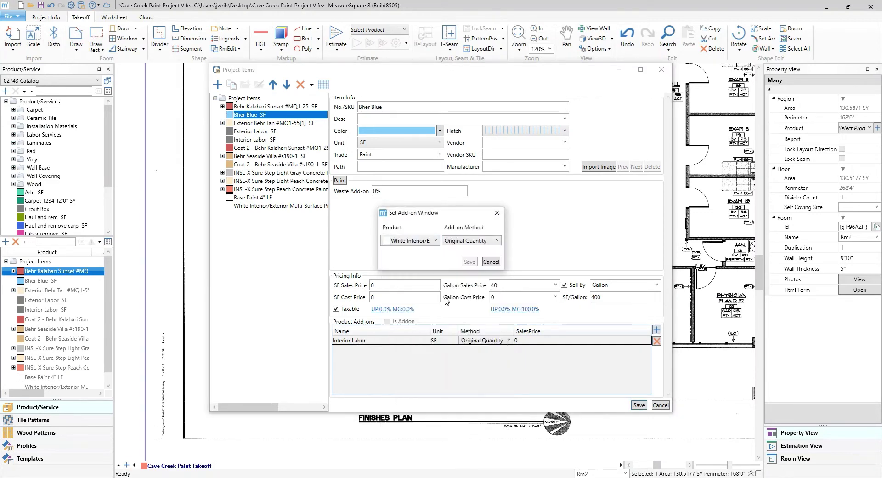
left_click(469, 262)
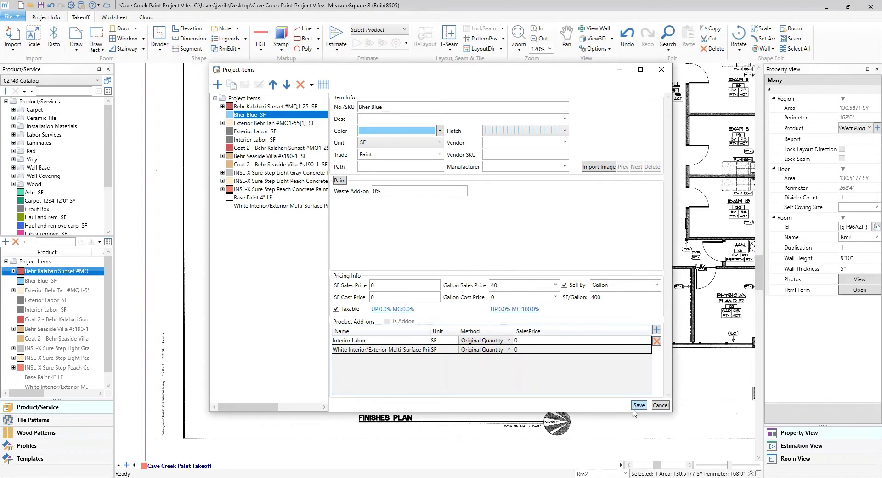
Split Rm1's wall #1 horizontally, painting the lower band Bher Blue and upper Behr Seaside Villa
left_click(638, 407)
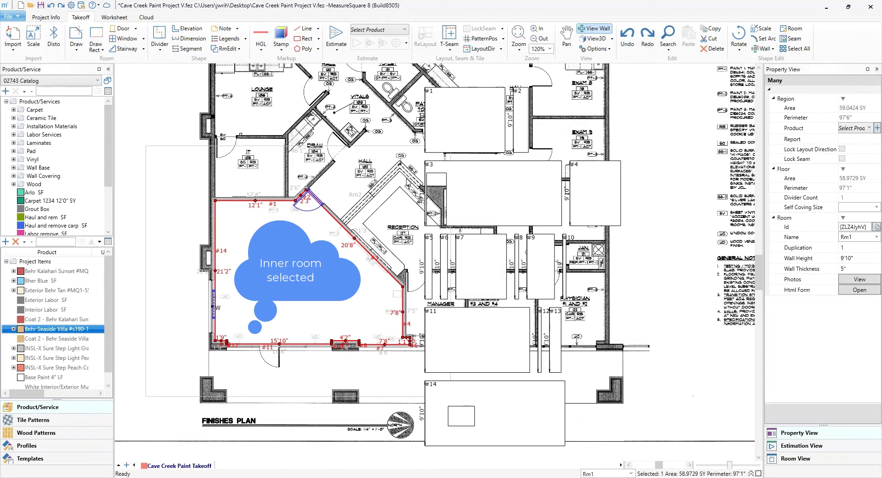
right_click(472, 122)
left_click(497, 128)
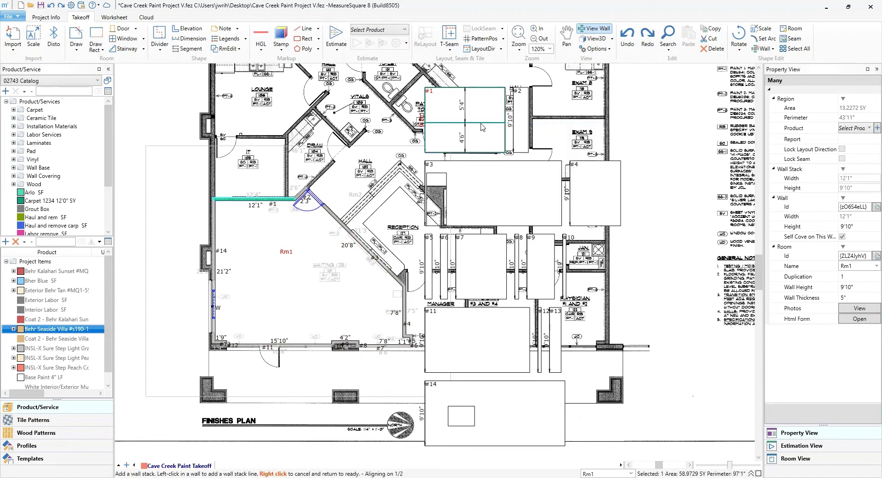
scroll(483, 124, "up", 2)
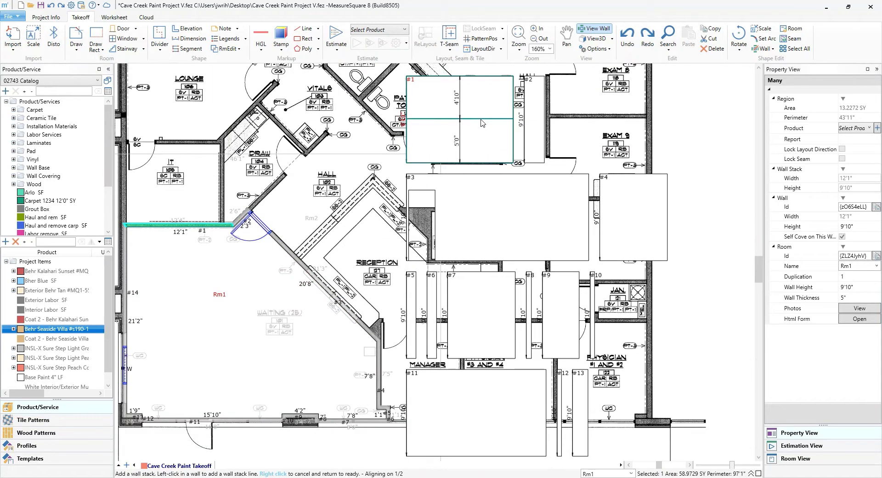
left_click(481, 123)
scroll(482, 124, "down", 2)
left_click(48, 282)
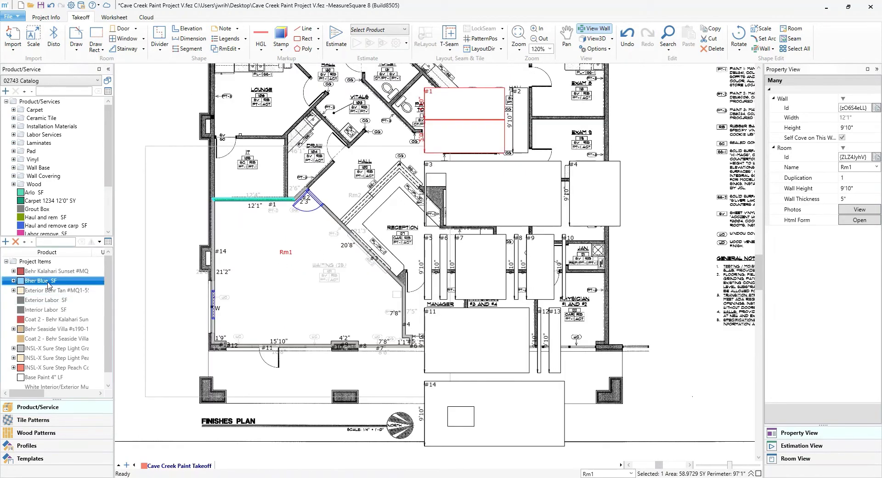
left_click_drag(48, 285, 328, 148)
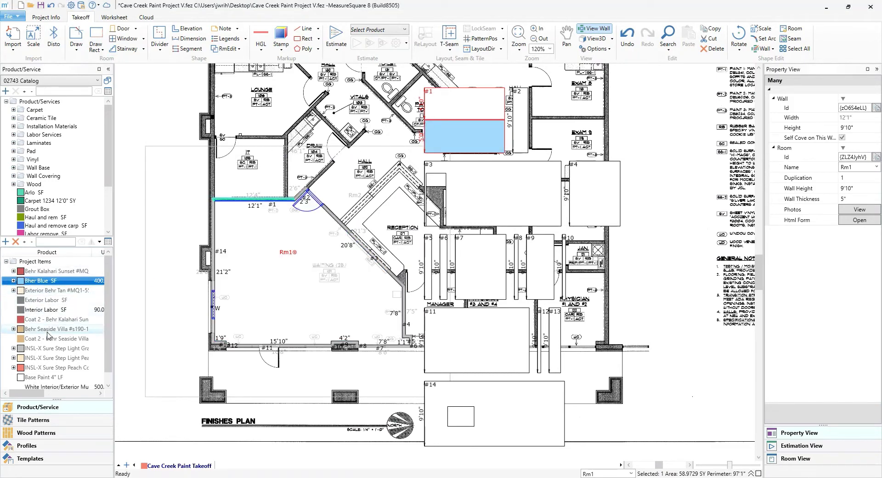
left_click_drag(48, 335, 399, 151)
Copy wall #1's two-colour profile and apply it to all Rm1 walls
right_click(474, 139)
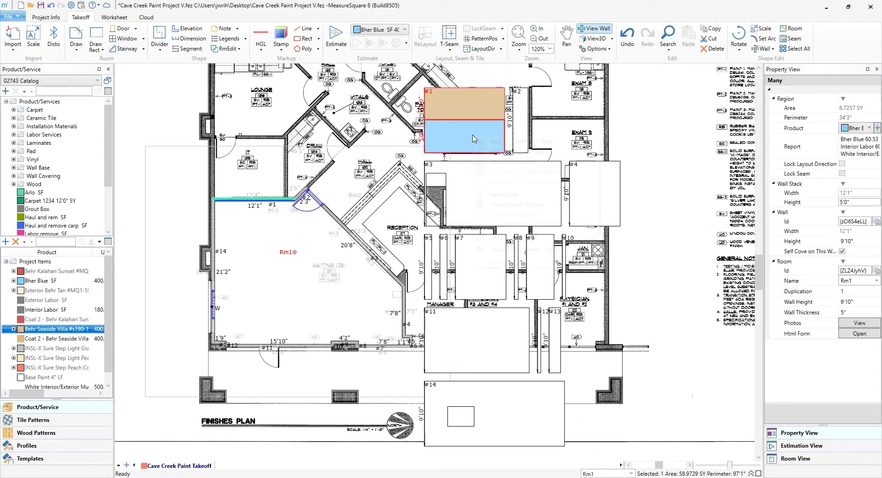
mouse_move(590, 256)
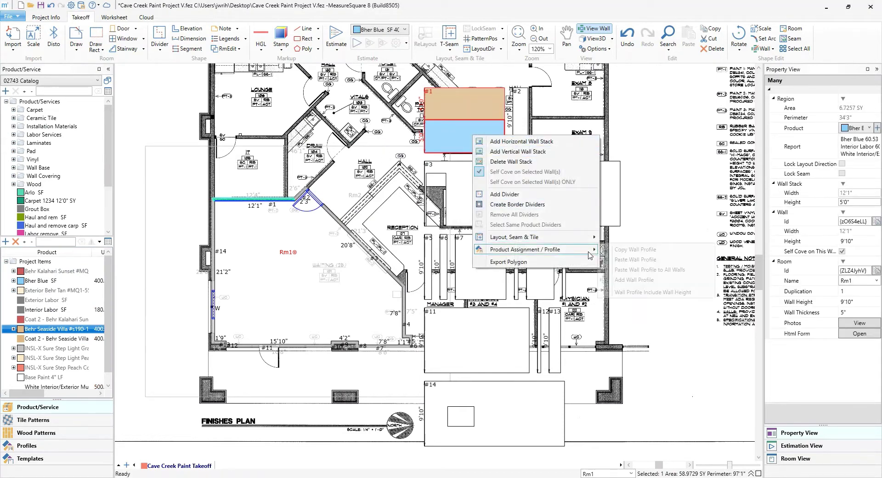
left_click(643, 249)
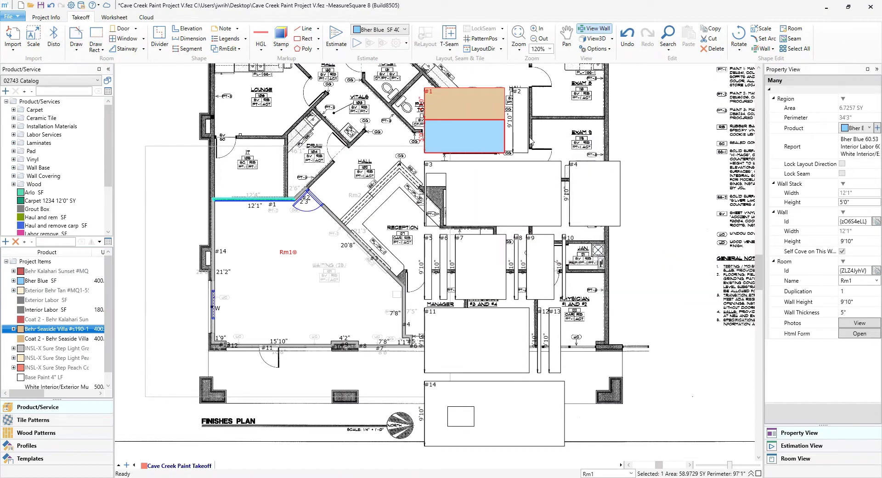
right_click(473, 189)
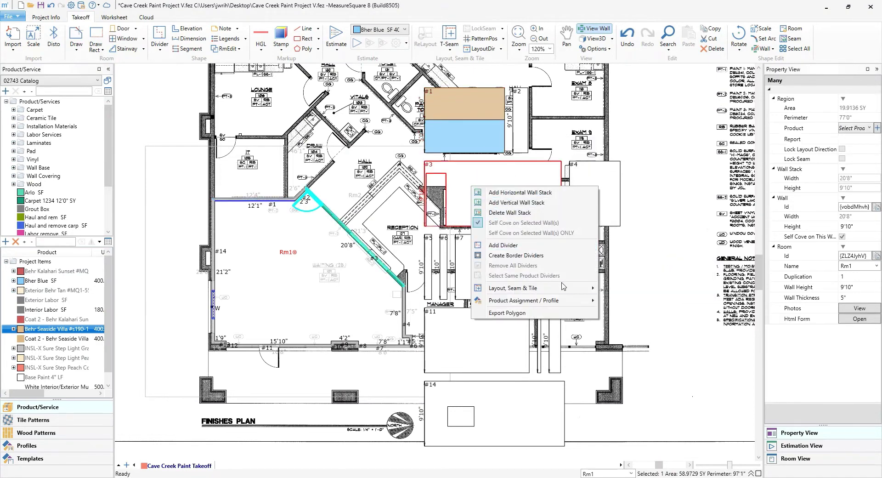
mouse_move(584, 300)
left_click(626, 321)
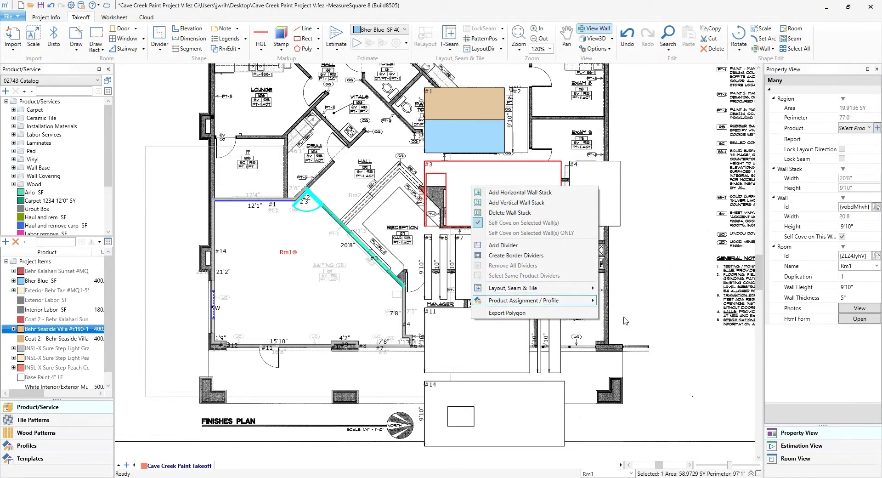
scroll(623, 269, "down", 1)
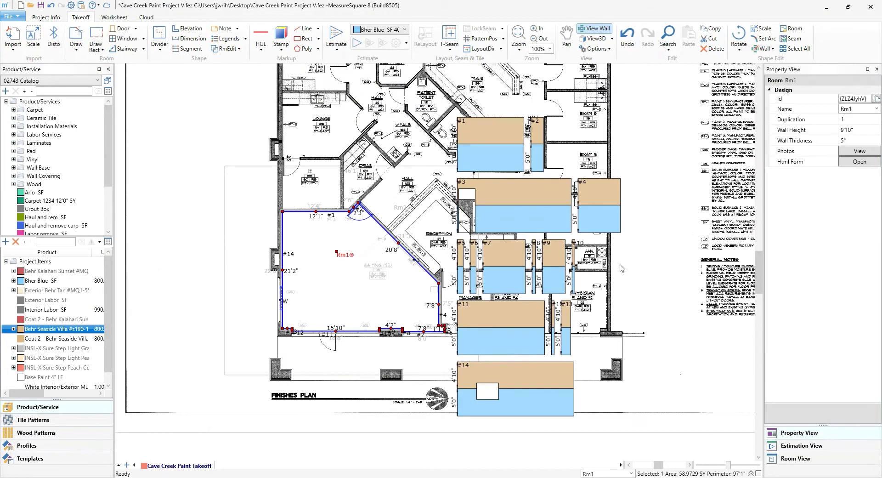
Paste the Exterior Behr Tan wall profile to all Rm2 walls, checking the rooms in 3D
left_click(593, 39)
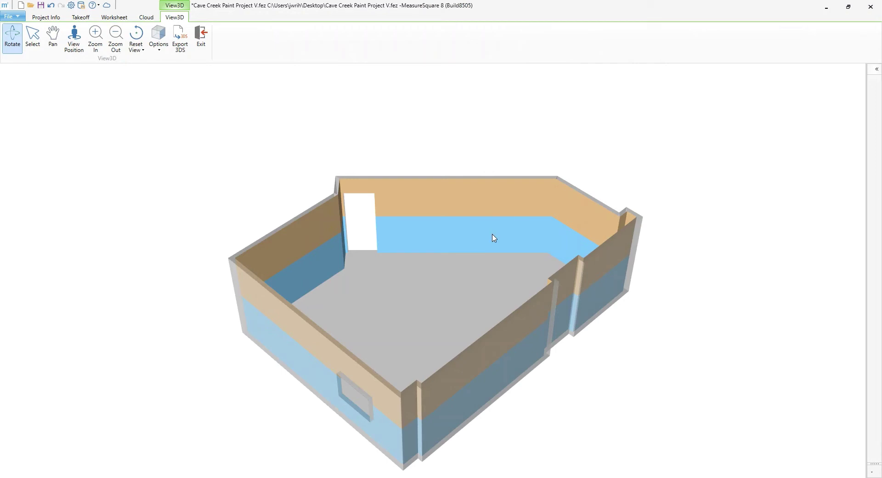
left_click(201, 37)
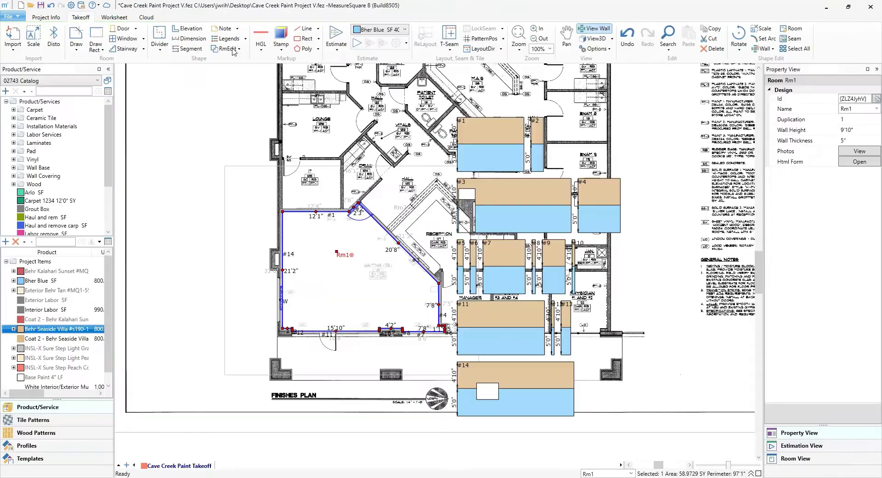
right_click(612, 175)
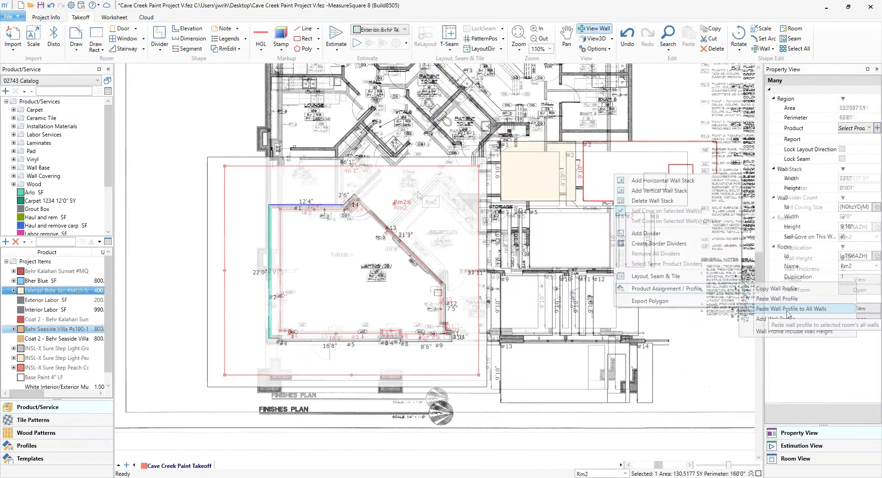
mouse_move(670, 288)
left_click(791, 311)
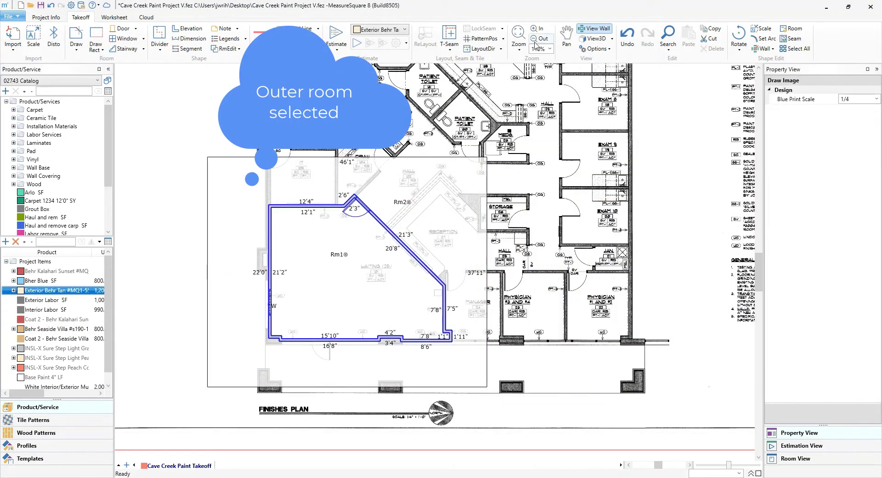
left_click(596, 38)
left_click_drag(432, 270, 418, 299)
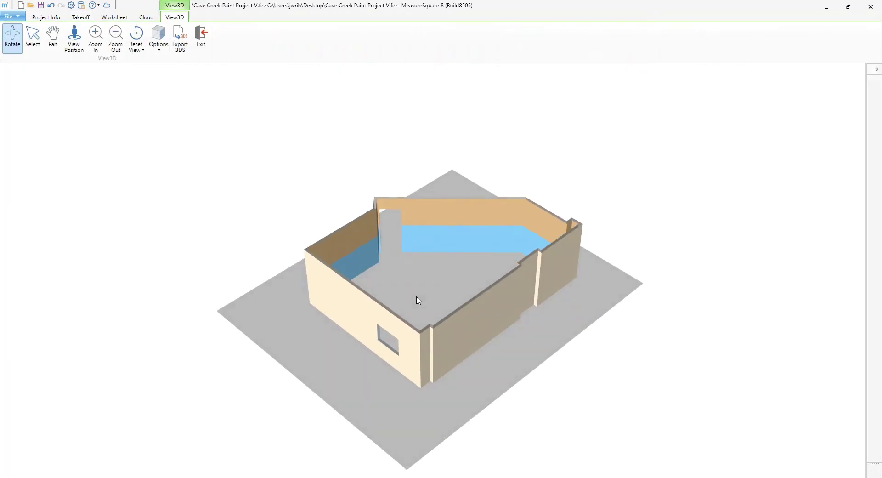
left_click(201, 42)
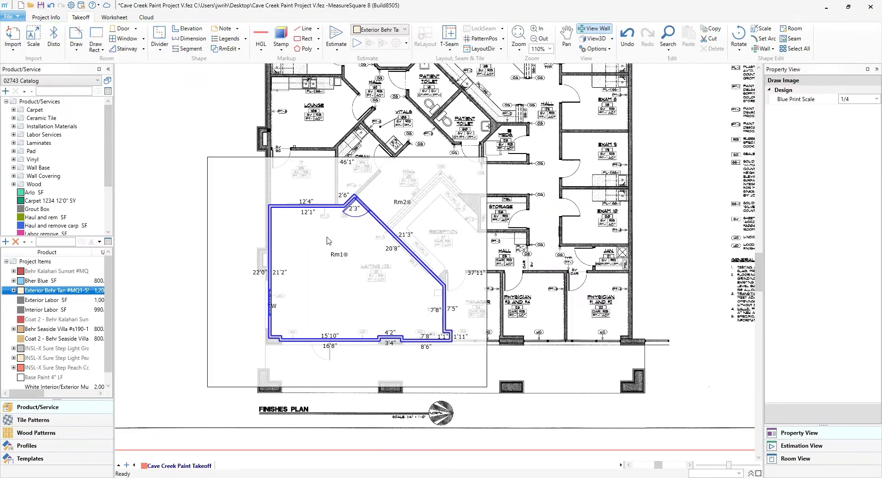
Add a 2'0" unmitred INSL-X Sure Step Peach Concrete Paint border to Rm1's floor
scroll(375, 244, "up", 2)
right_click(428, 258)
mouse_move(505, 410)
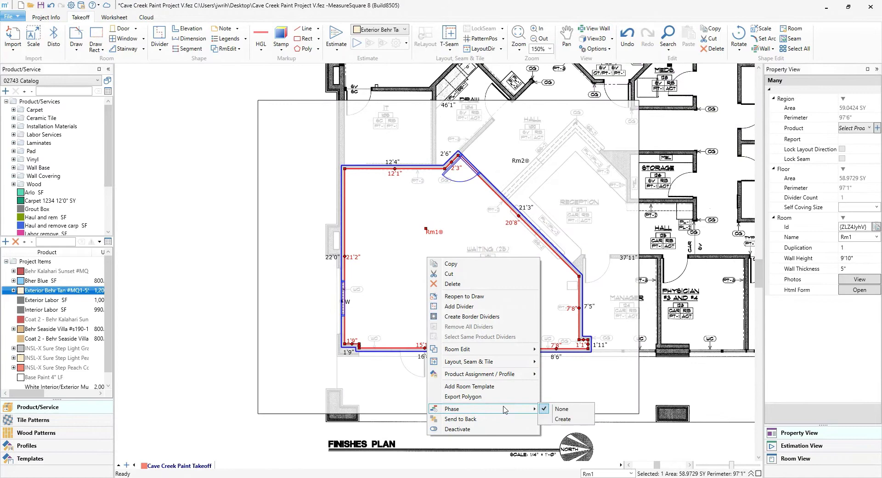
left_click(480, 316)
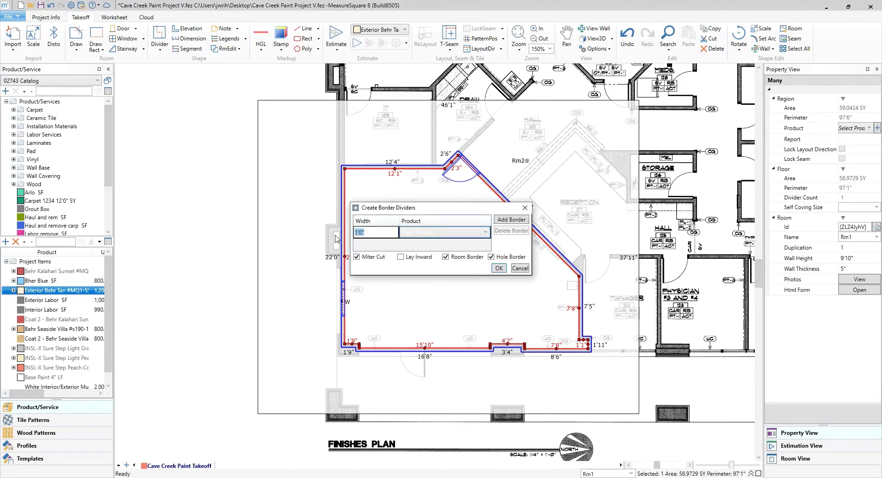
type("2.00")
key("BackSpace")
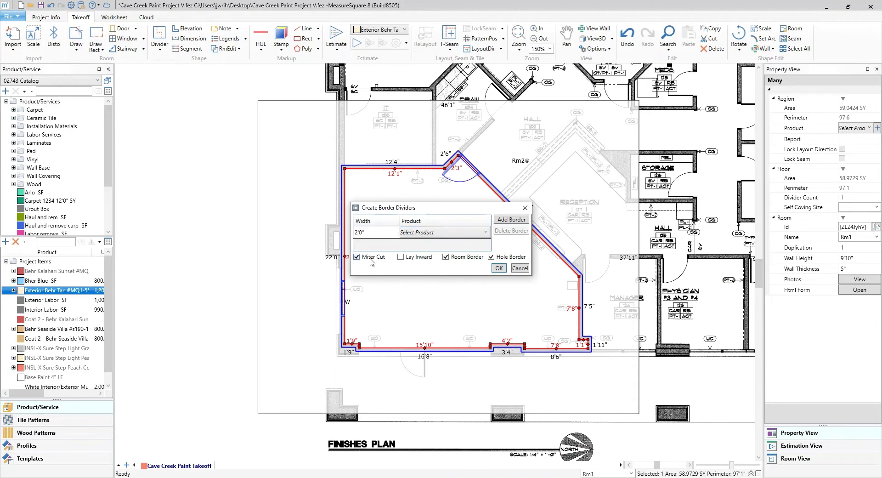
left_click(357, 256)
left_click(441, 232)
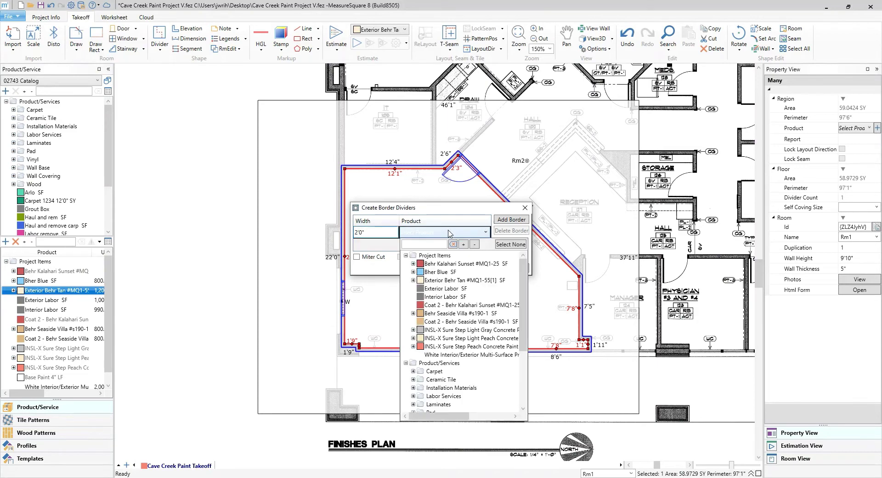
left_click(457, 347)
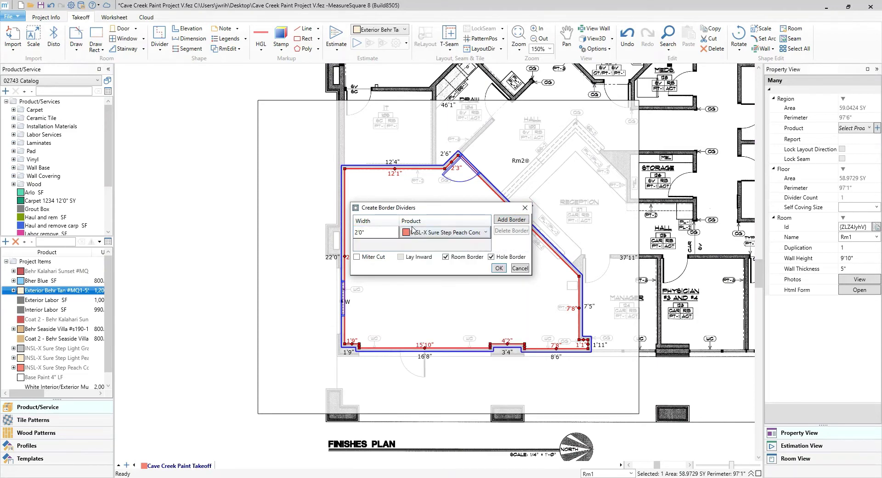
left_click(500, 268)
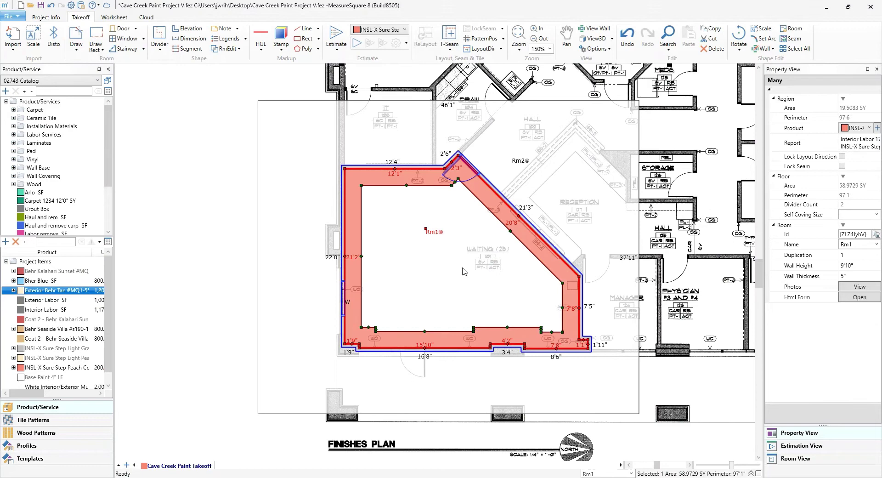
Fill the floor inside the border with INSL-X Sure Step Light Gray paint
scroll(483, 261, "up", 1)
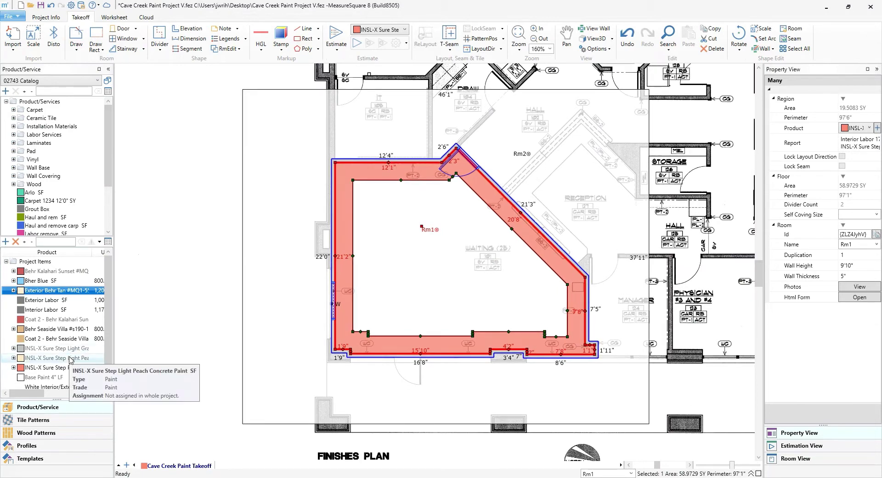
left_click(56, 349)
left_click_drag(56, 349, 429, 250)
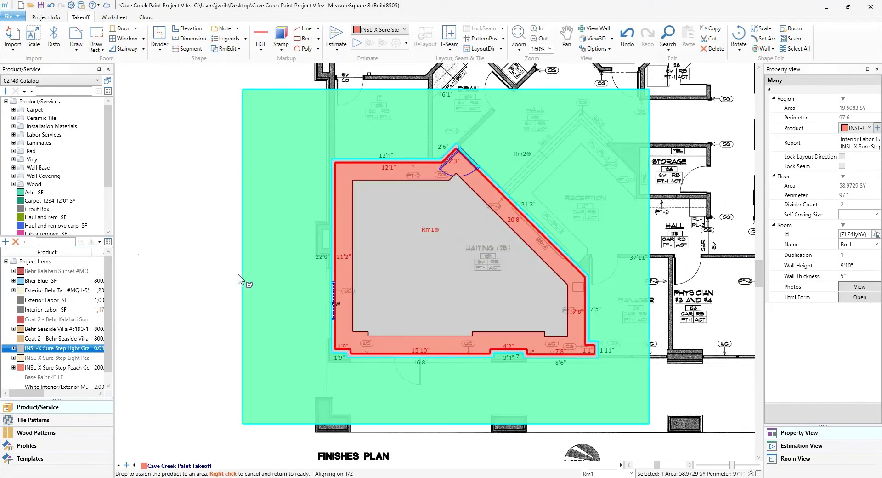
Show Rm1 in 3-D, zoomed out to see the peach border around the Light Gray Sure Step floor
scroll(193, 200, "down", 3)
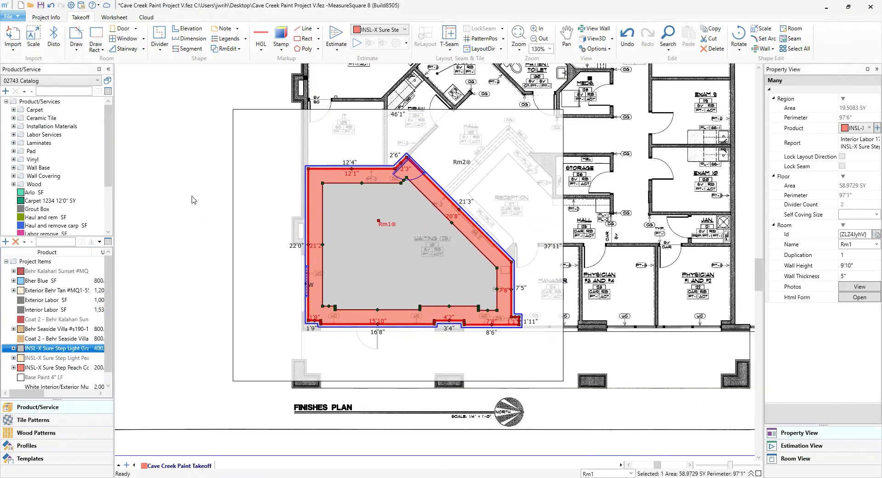
left_click(593, 39)
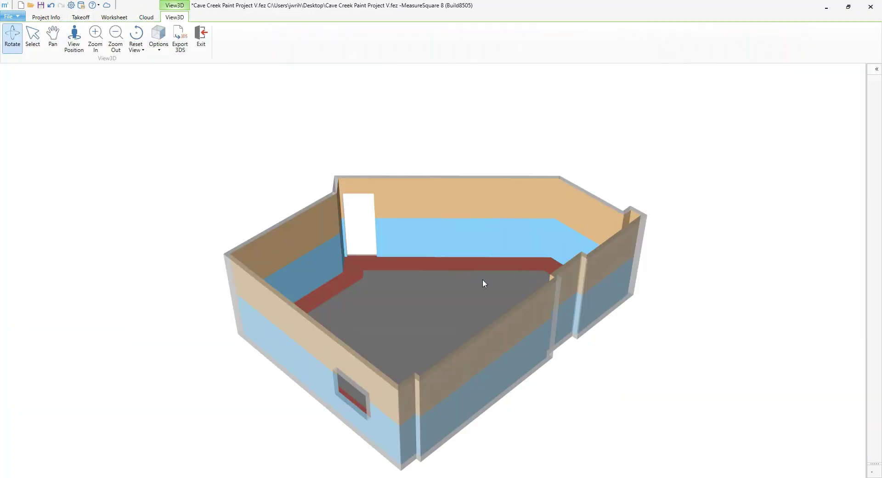
scroll(431, 354, "down", 2)
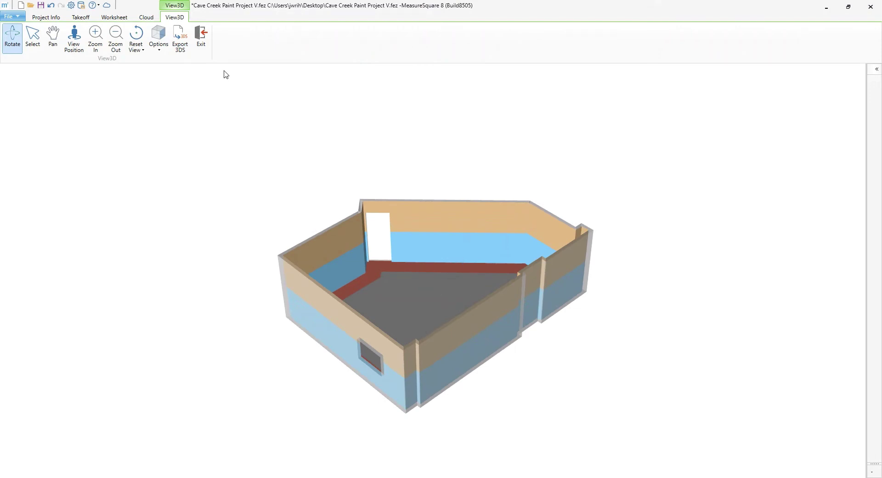
Exit 3-D, preview the Worksheet's printable quotation of paint and labor items, then return to Takeoff
left_click(209, 43)
left_click(123, 20)
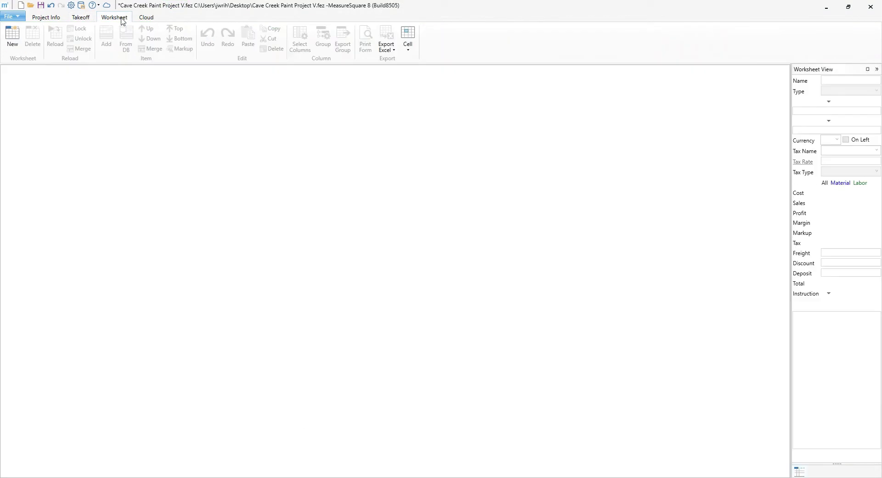
left_click(365, 39)
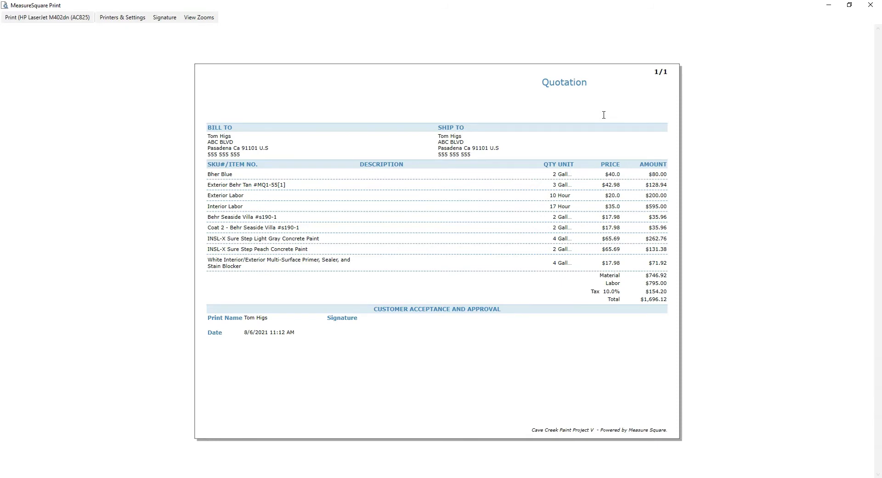
left_click(871, 5)
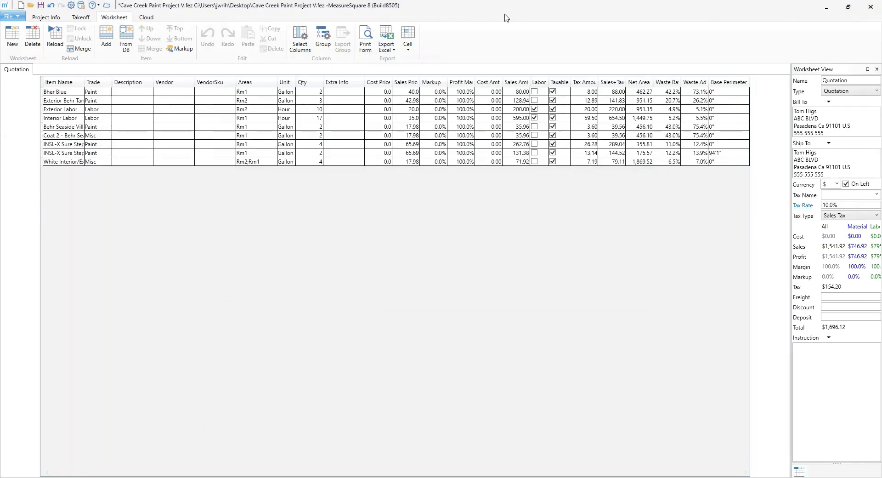
left_click(90, 18)
Open the eight-page installer report from File > Print and scroll through pages 1–3 back to the Summary
left_click(13, 17)
left_click(60, 114)
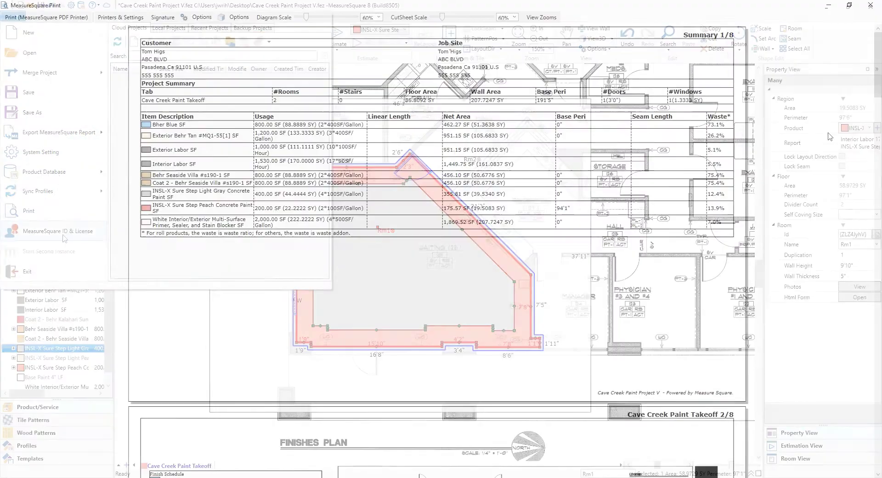
left_click_drag(877, 74, 878, 81)
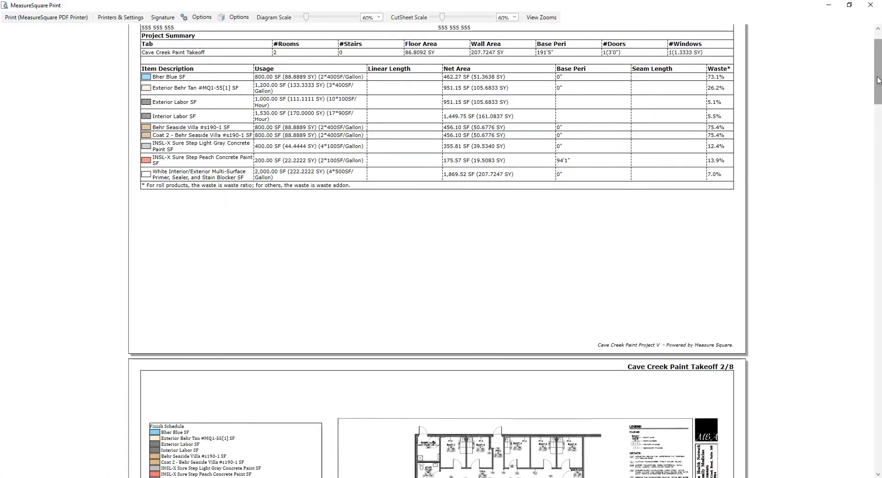
left_click_drag(878, 80, 879, 125)
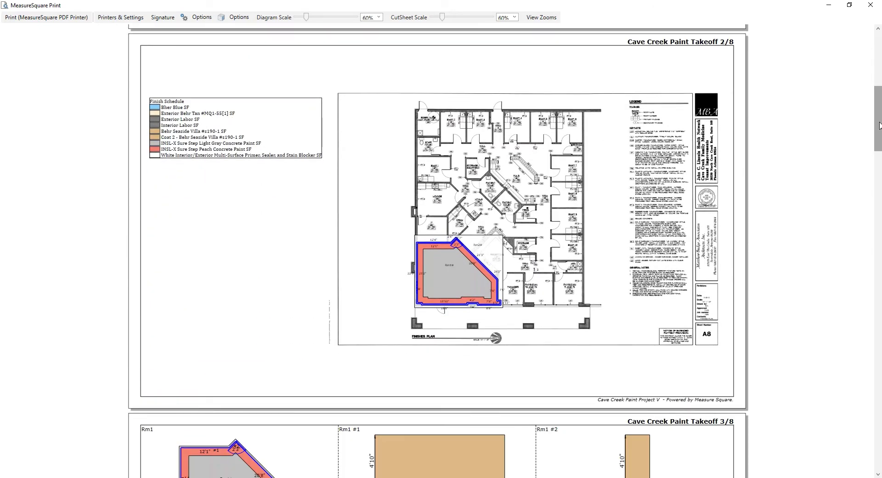
left_click_drag(880, 125, 872, 68)
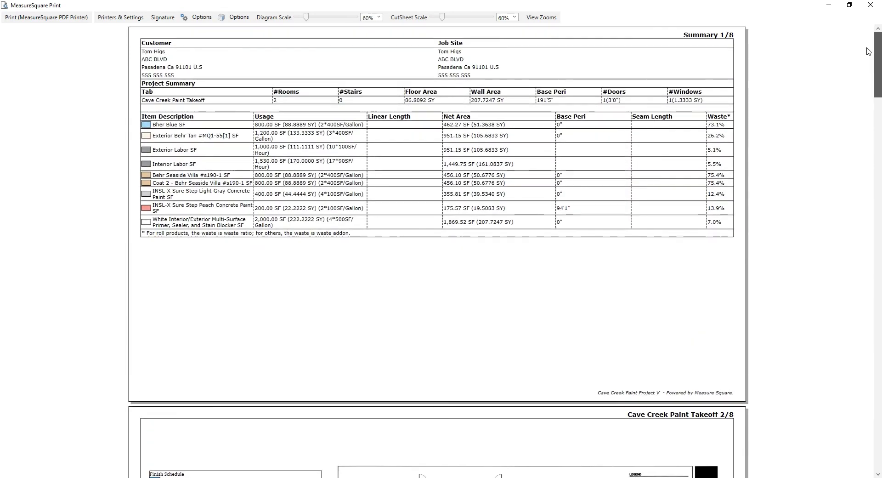